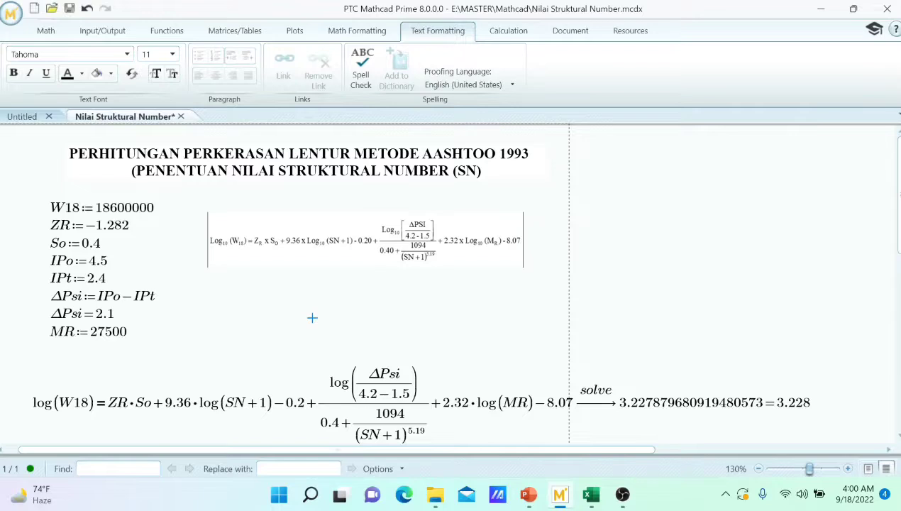
- Review the W18, ZR, IPo and MR definitions, the solved SN equation and the reference formula image in the worksheet
left_click(65, 208)
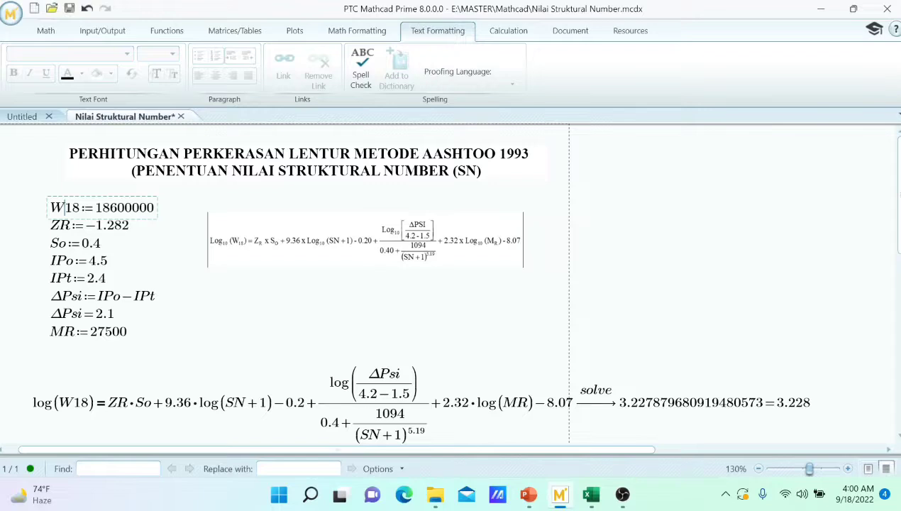
left_click(70, 226)
left_click(66, 261)
left_click(83, 332)
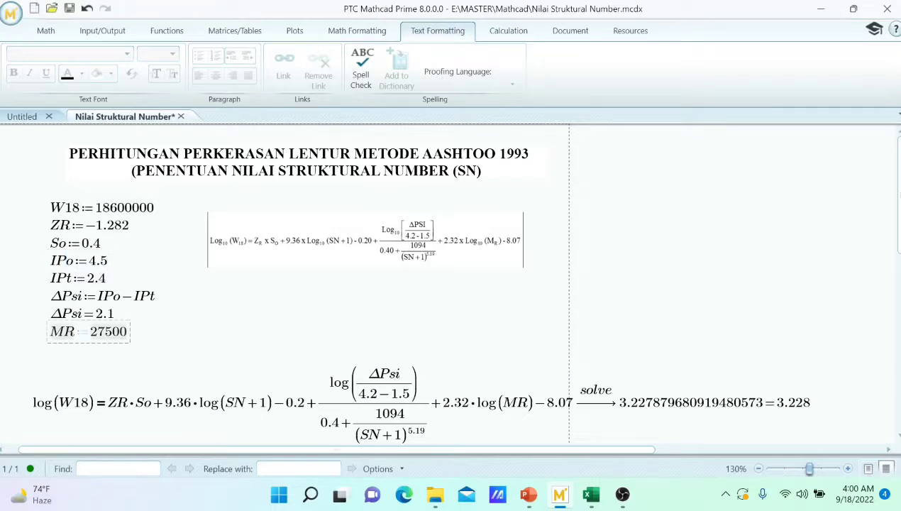
left_click(218, 403)
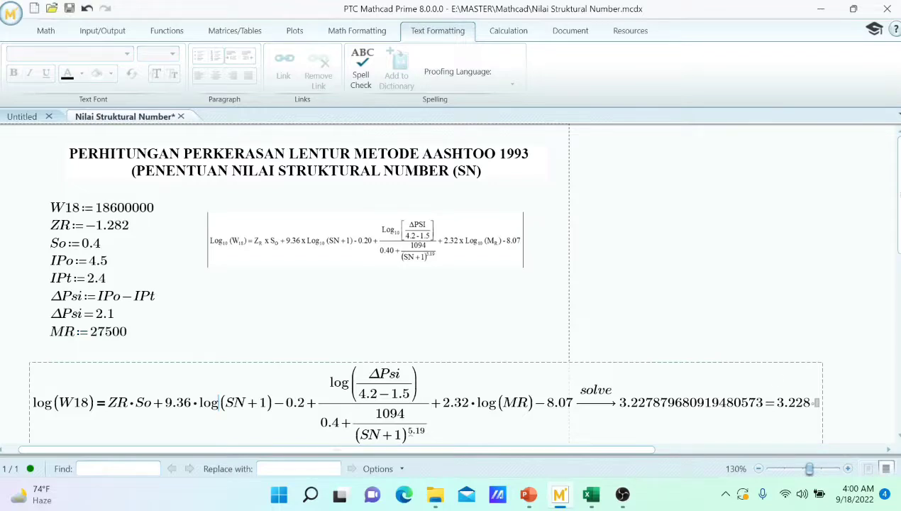
left_click(365, 242)
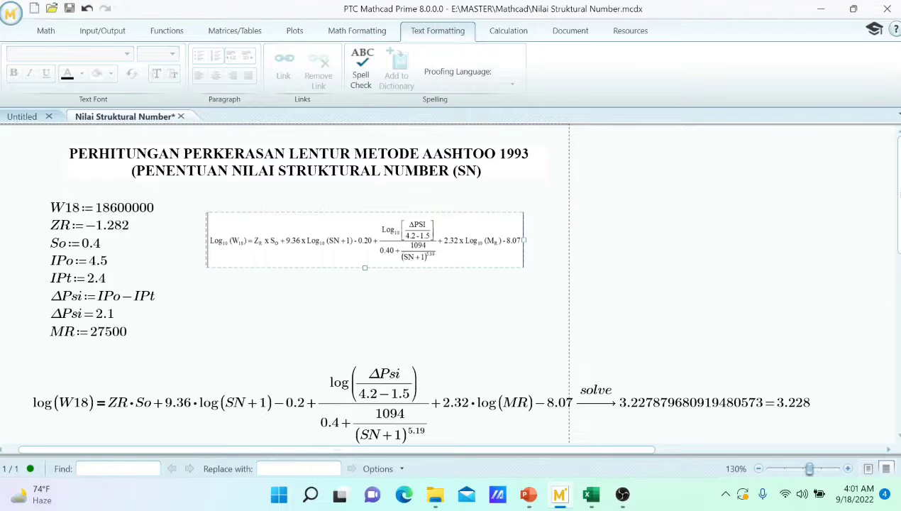
- Display the solved SN result with a precision of five decimals, and finally set its display precision to two decimals
left_click(127, 402)
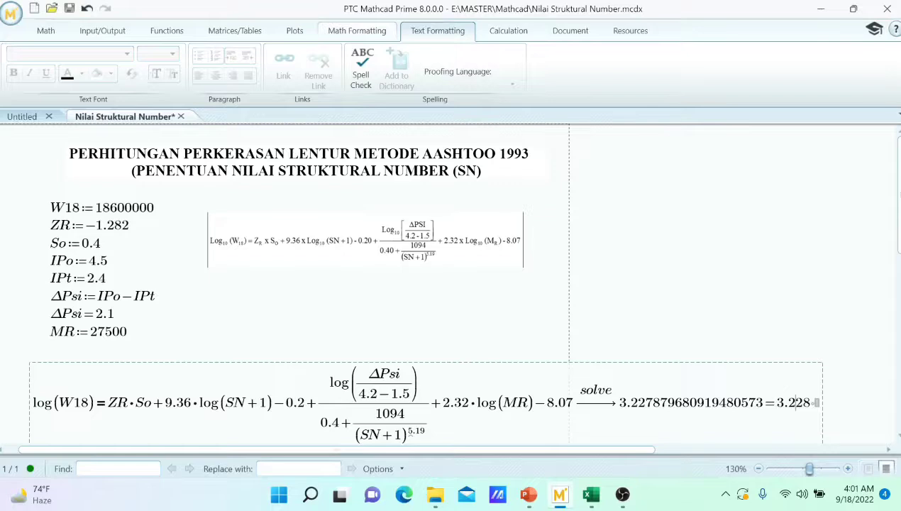
left_click(357, 30)
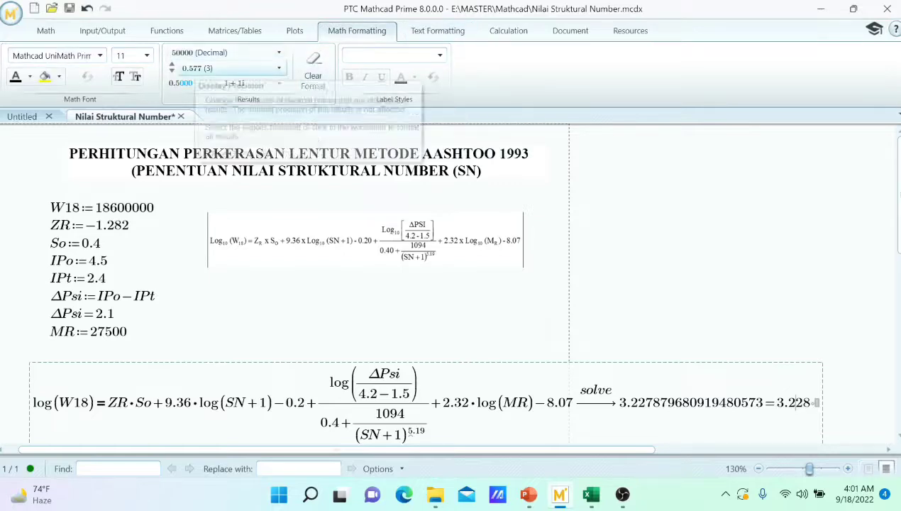
left_click(277, 68)
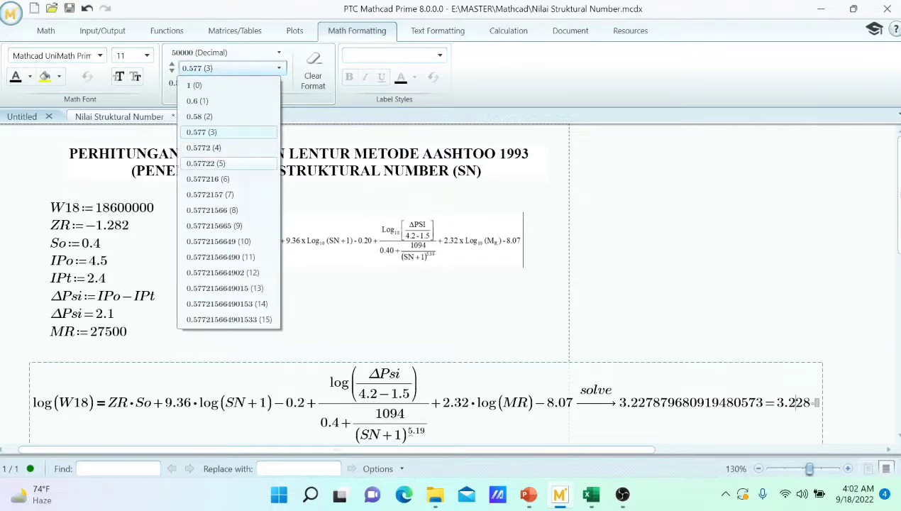
left_click(206, 164)
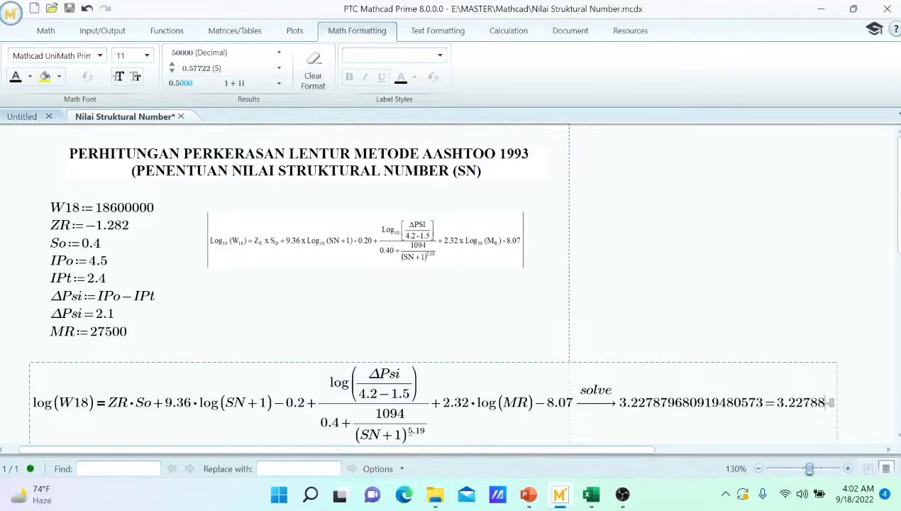
left_click(279, 68)
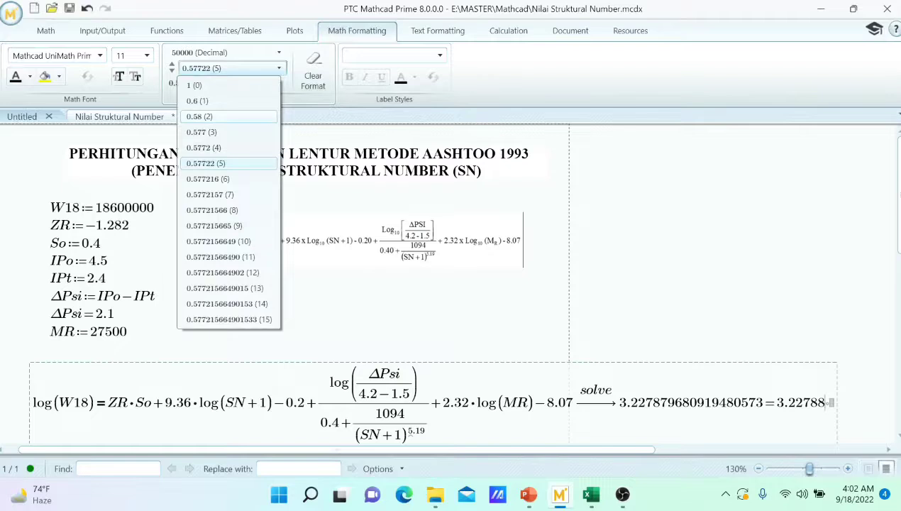
left_click(205, 117)
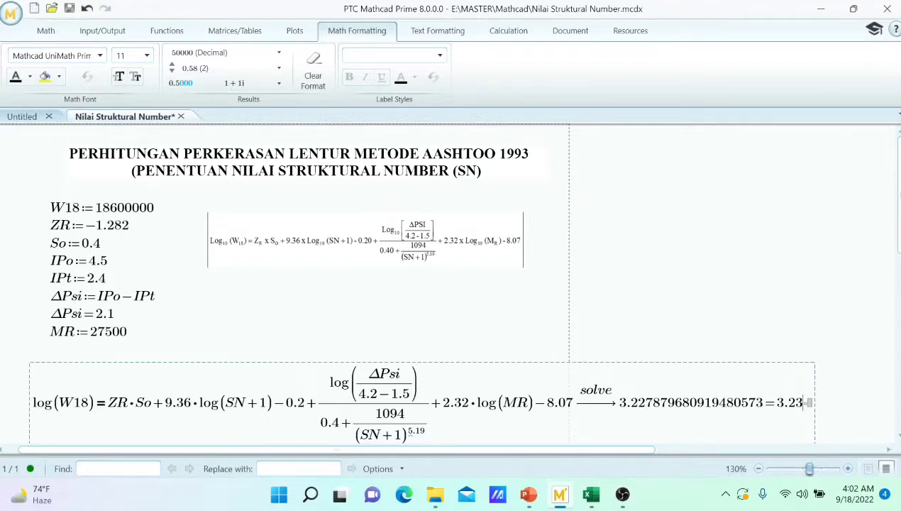
- Change the IPt definition to 2 and let the worksheet recalculate ΔPsi and the solved SN
left_click(106, 279)
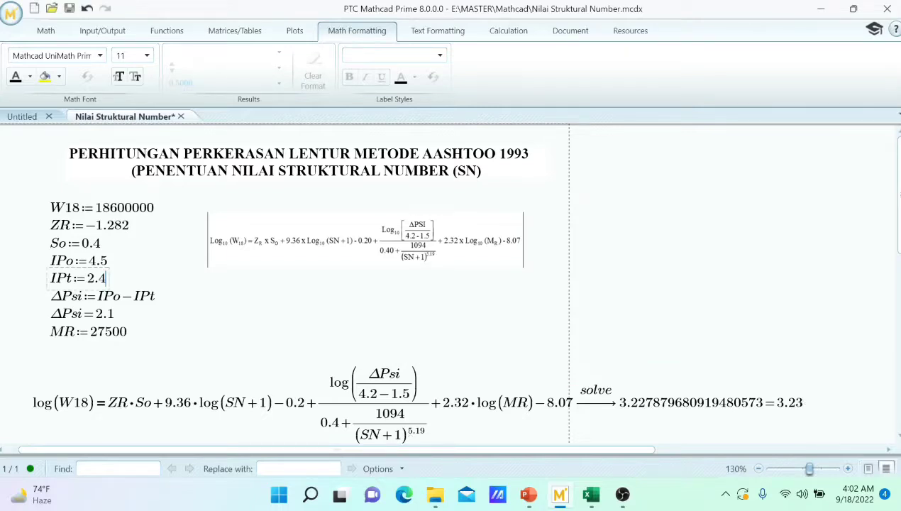
key("BackSpace")
key("BackSpace")
left_click(614, 318)
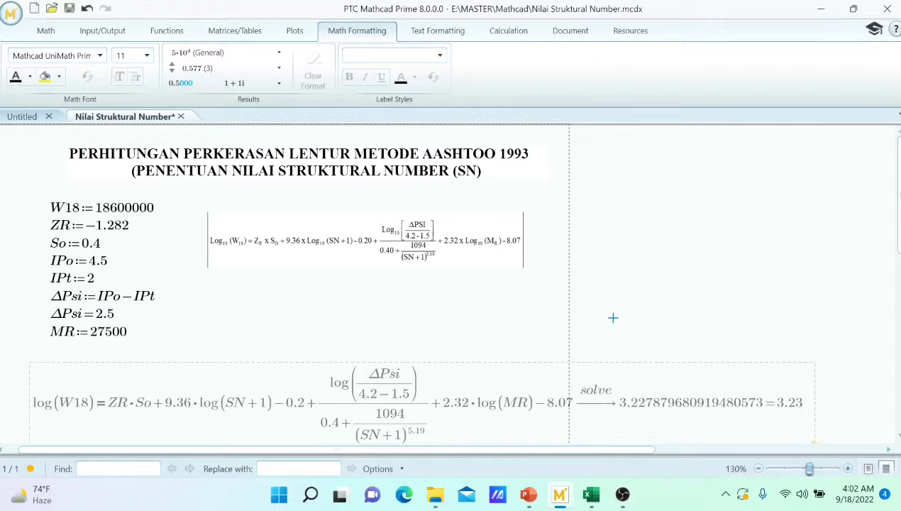
scroll(461, 284, "down", 1)
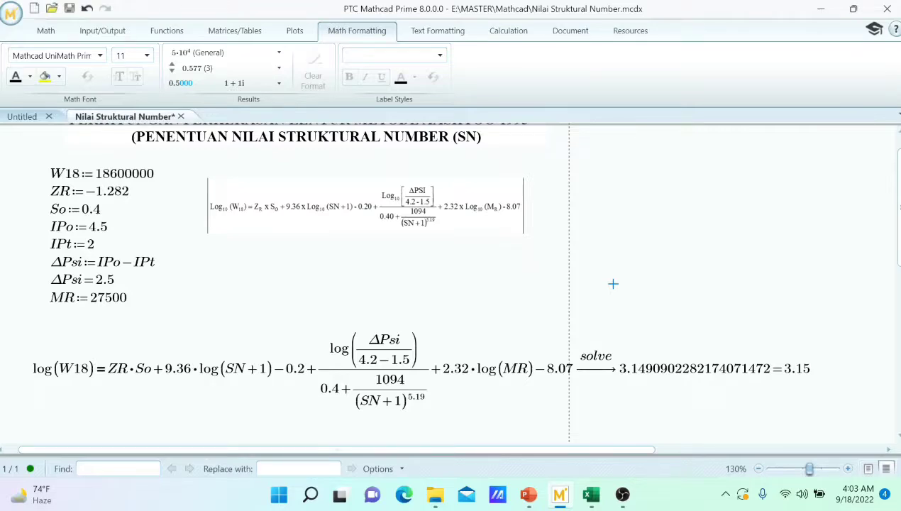
- Switch to the Excel workbook on structural number and examine the SN1 nomogram with its listed parameters on the Nomogram sheet
mouse_move(591, 494)
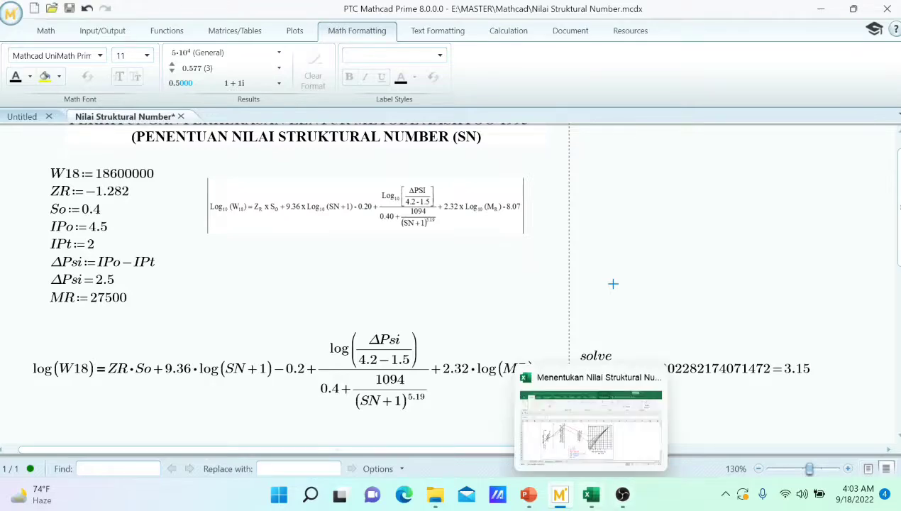
left_click(590, 425)
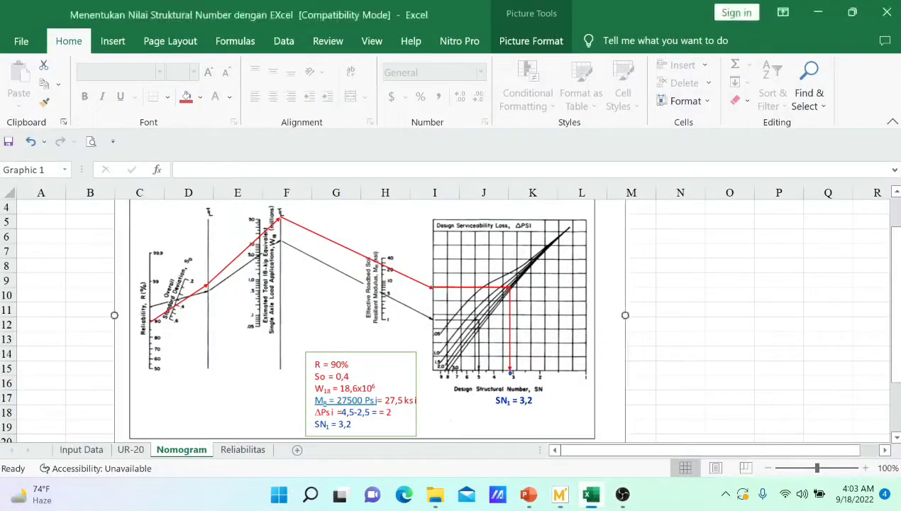
scroll(454, 319, "up", 1)
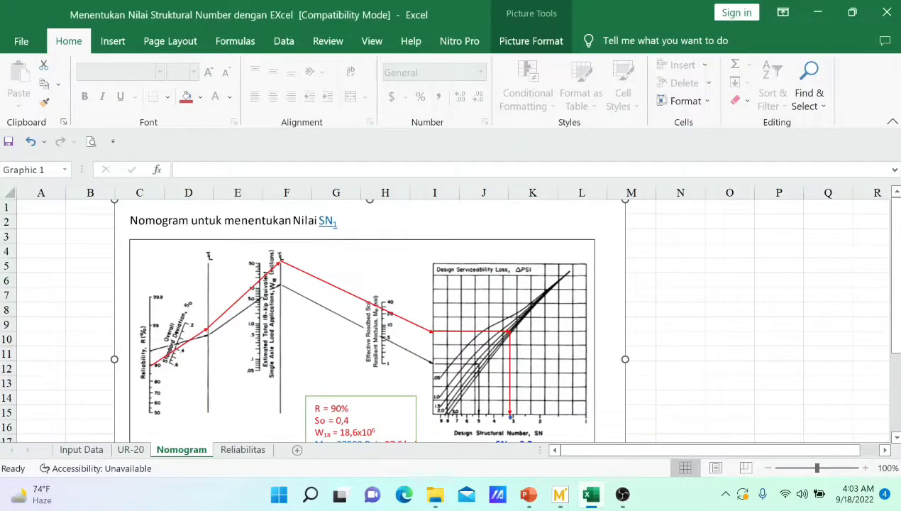
scroll(454, 319, "down", 1)
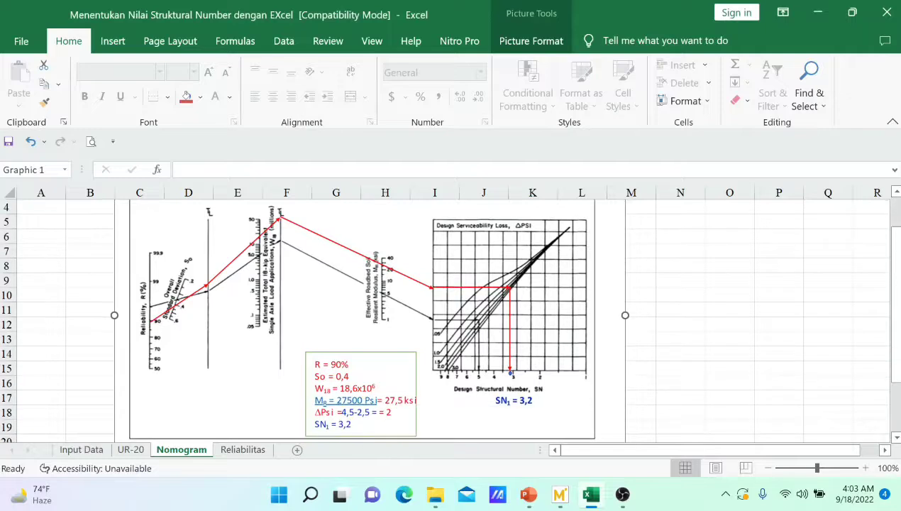
scroll(454, 320, "up", 1)
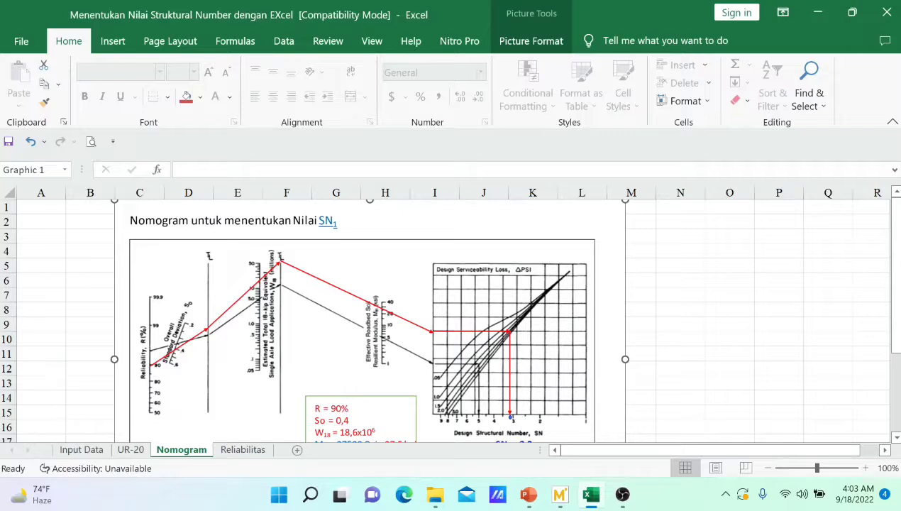
scroll(454, 319, "down", 1)
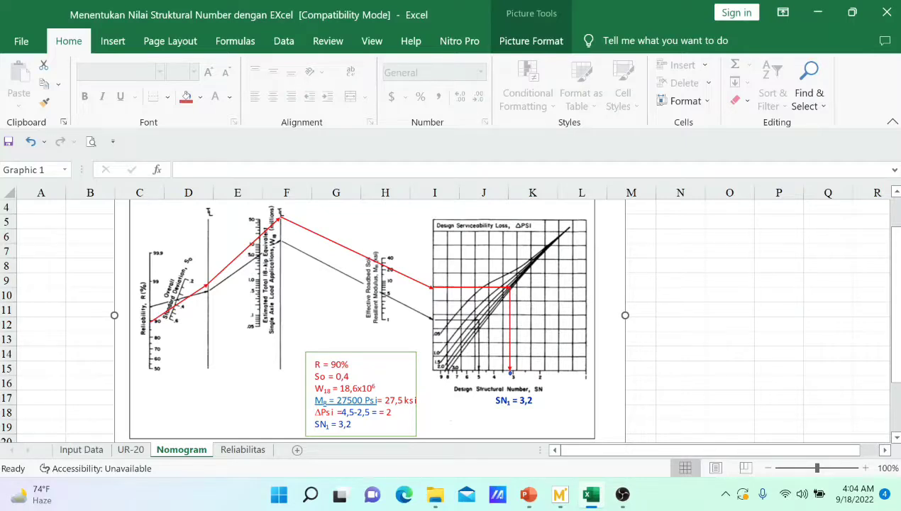
scroll(362, 320, "up", 1)
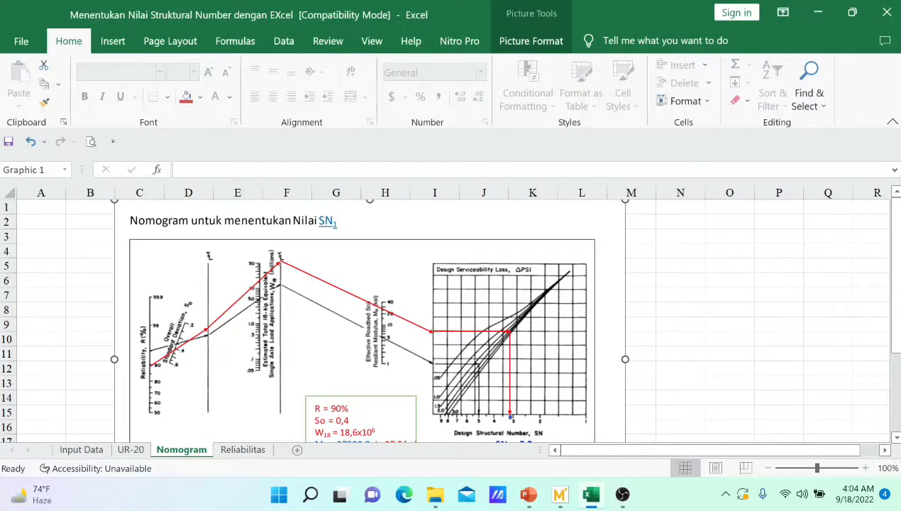
scroll(447, 319, "down", 1)
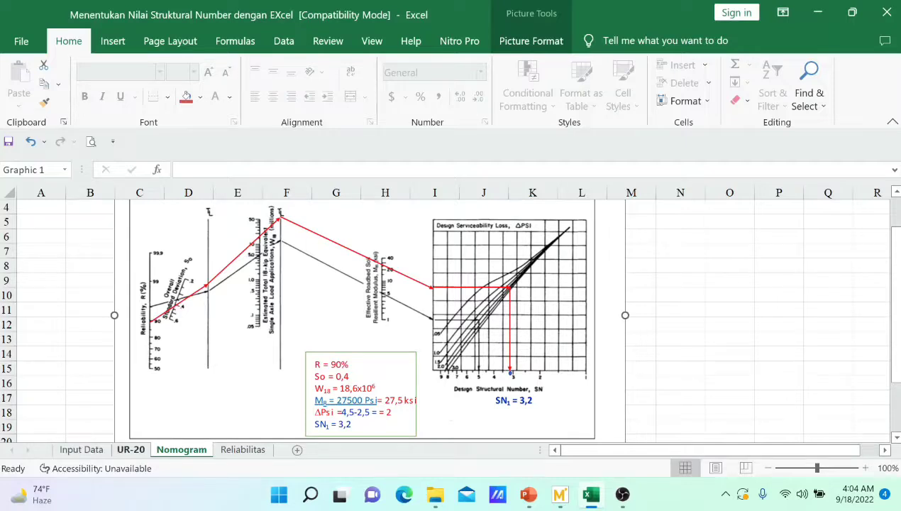
- Open the UR-20 sheet and check the Structural Number SN cell and the 2,32*Log10(MR)-8,07 column heading
left_click(130, 449)
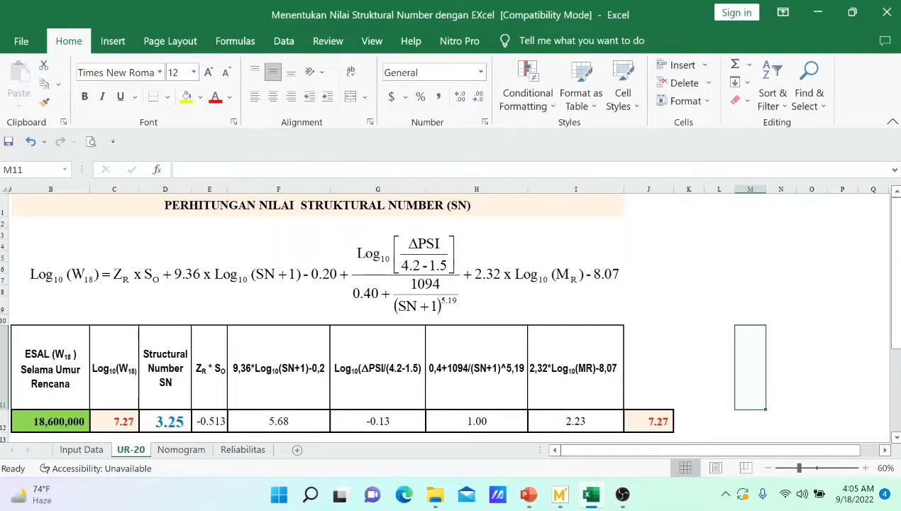
left_click(165, 422)
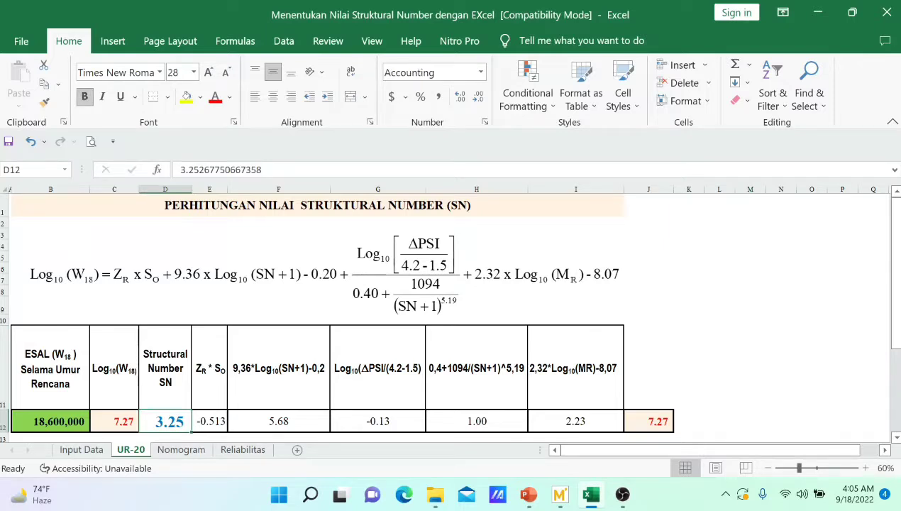
left_click(575, 384)
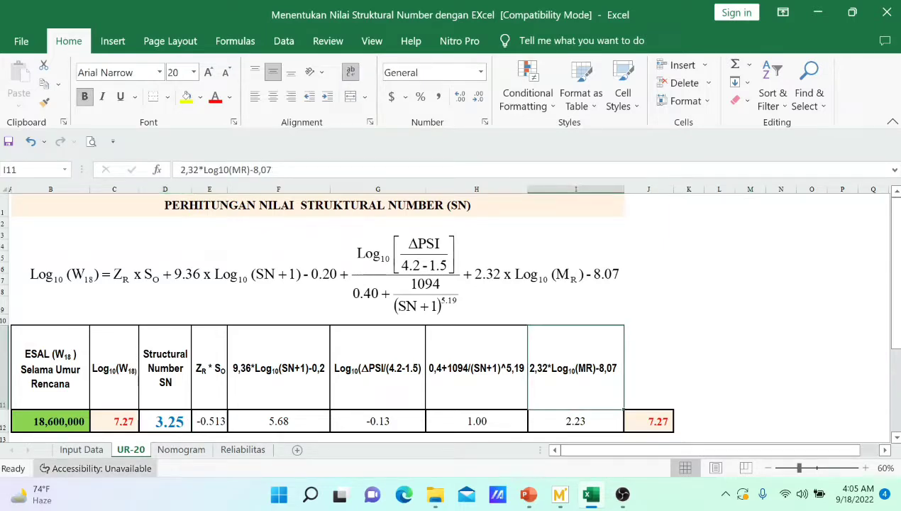
- Review the data table on the Input Data sheet, from the ZR row down to the formula for ΔPSI
left_click(77, 449)
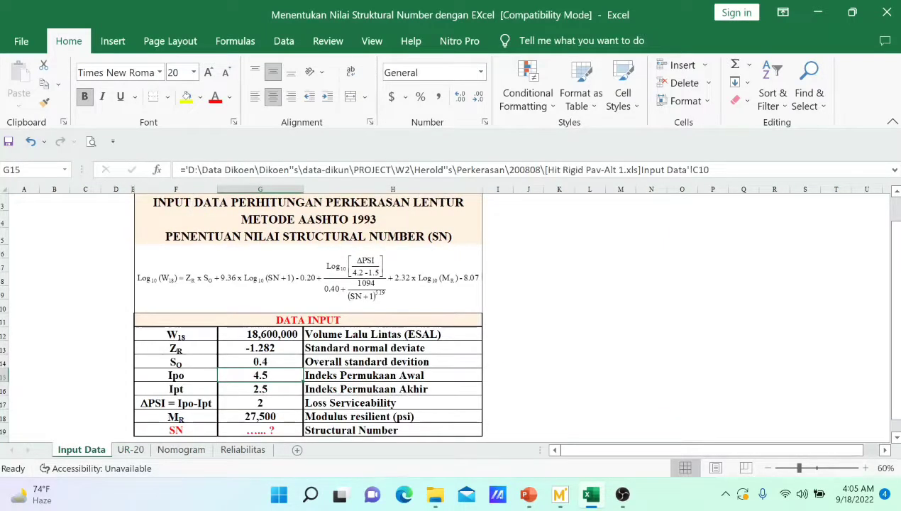
left_click(176, 347)
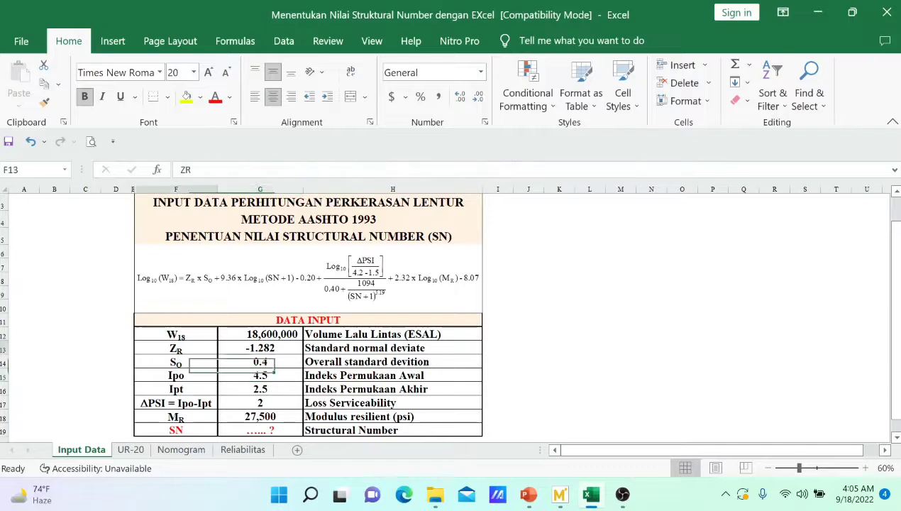
left_click(308, 320)
key("Down")
key("Down")
key("Down")
key("Down")
key("Down")
key("Down")
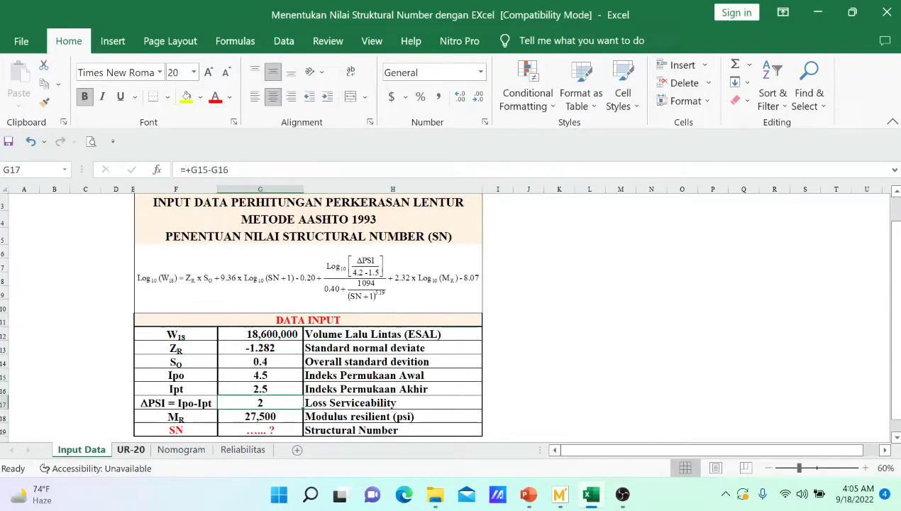
- Inspect the row 12 term formulas and the SN cell on the UR-20 sheet, comparing them with the Input Data sheet
left_click(130, 449)
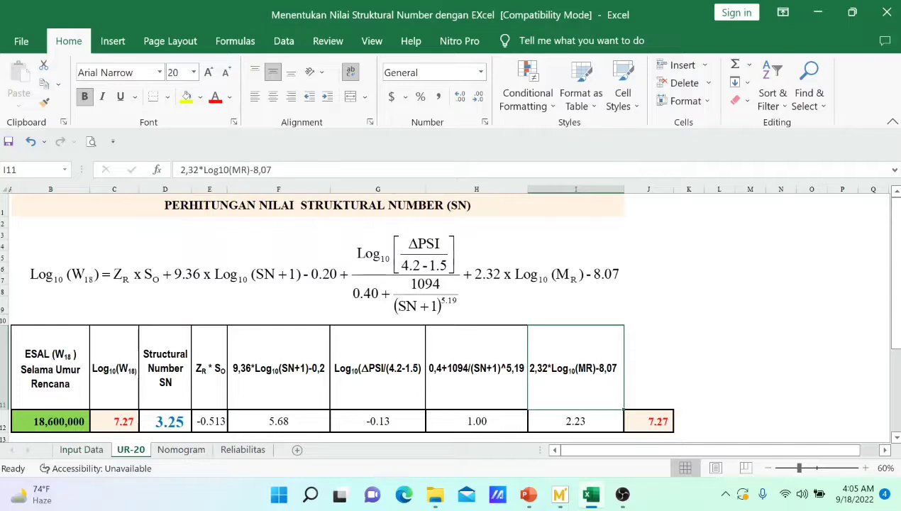
left_click(279, 369)
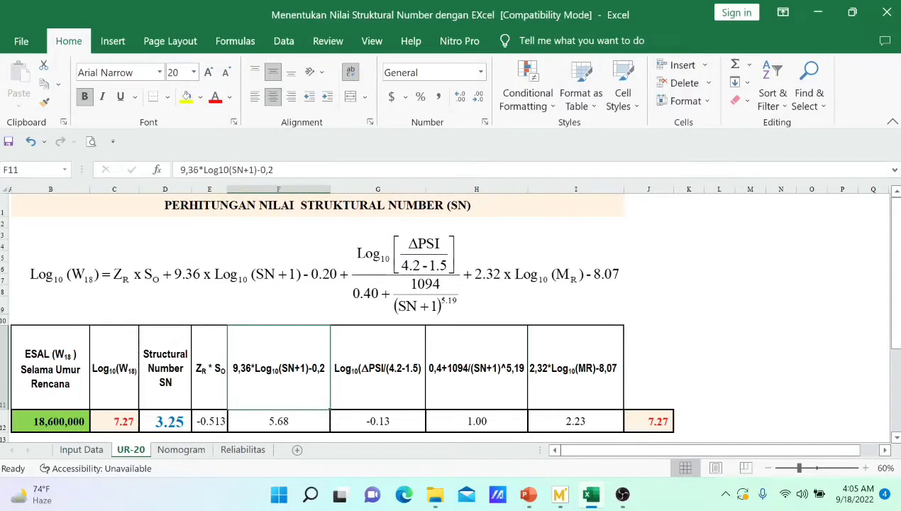
left_click(279, 421)
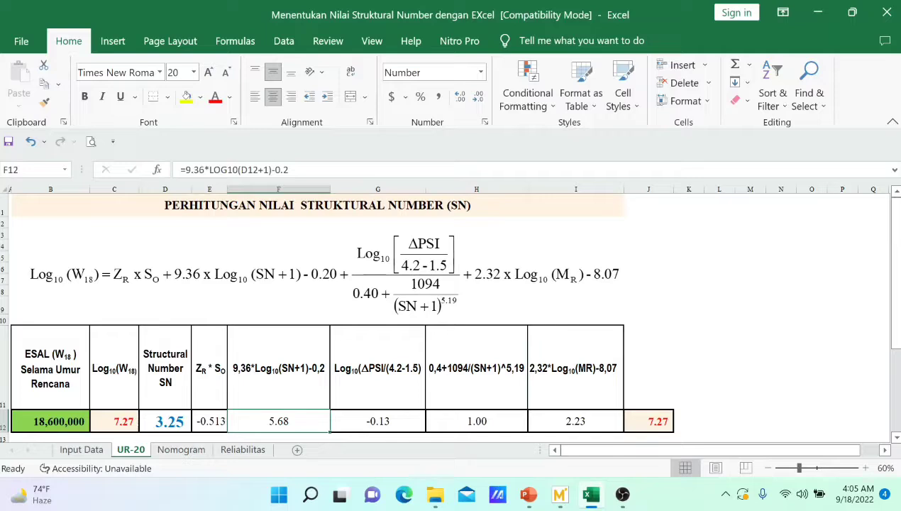
left_click(378, 421)
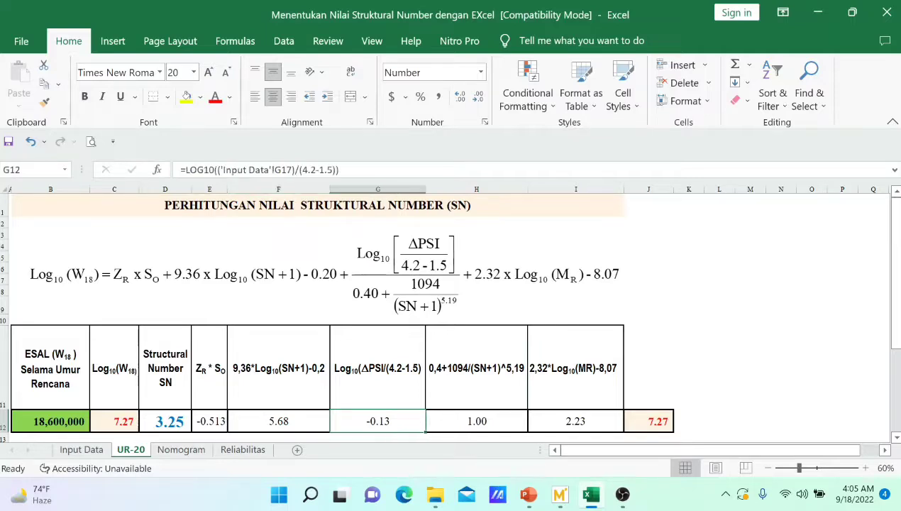
left_click(476, 422)
left_click(575, 421)
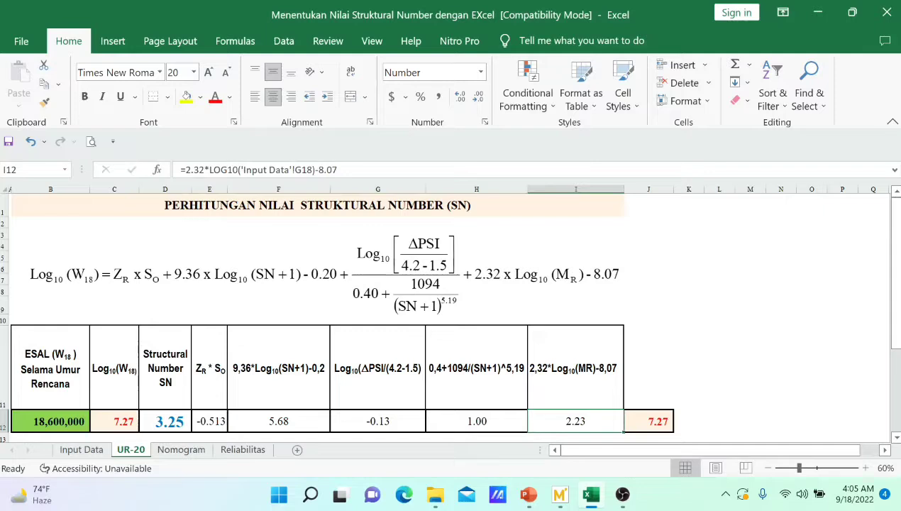
left_click(165, 422)
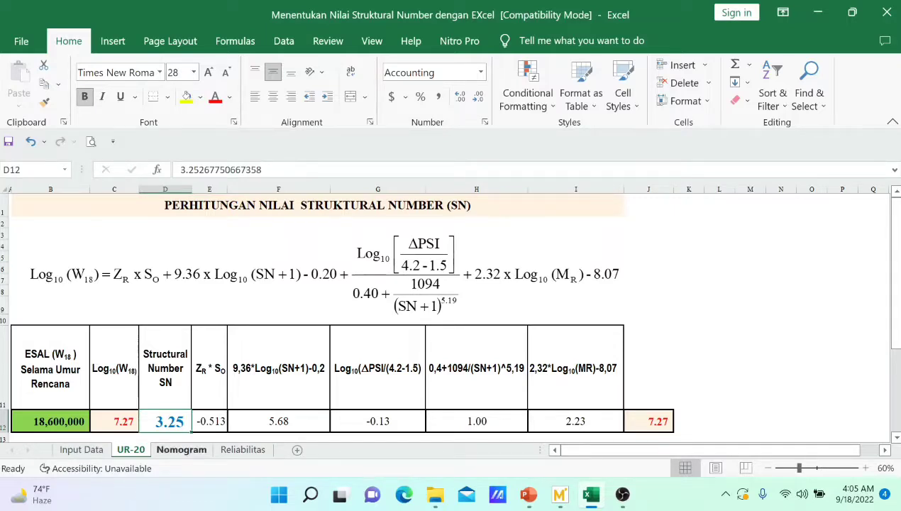
left_click(82, 449)
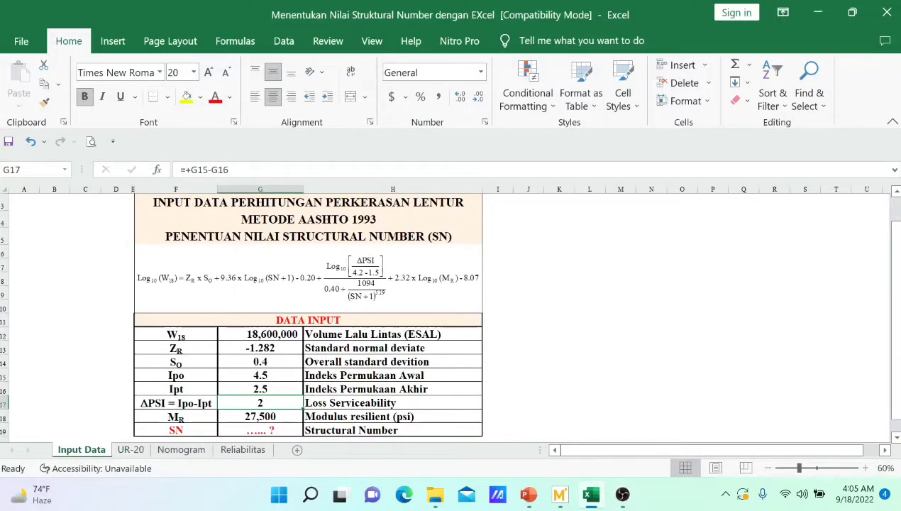
left_click(131, 450)
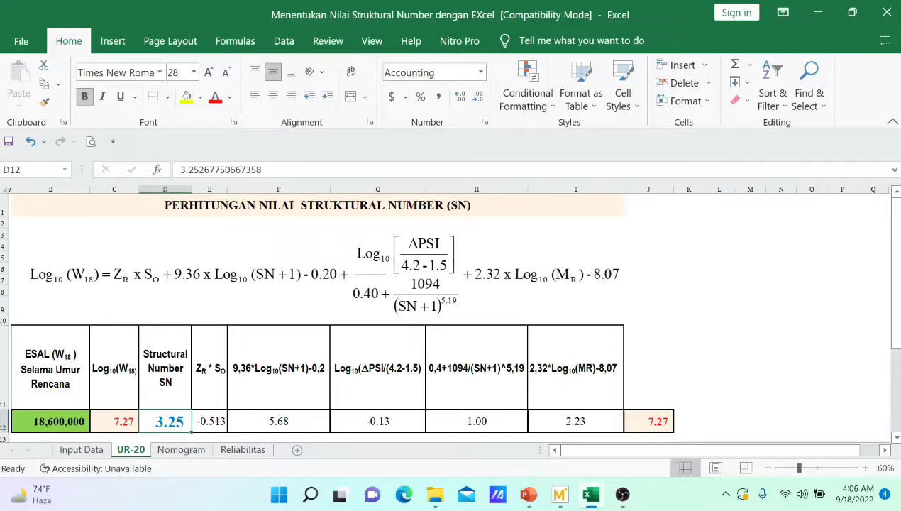
- Test a Structural Number of 3.2 in cell D12 of the UR-20 sheet and replace it with 3.25
type("3.2")
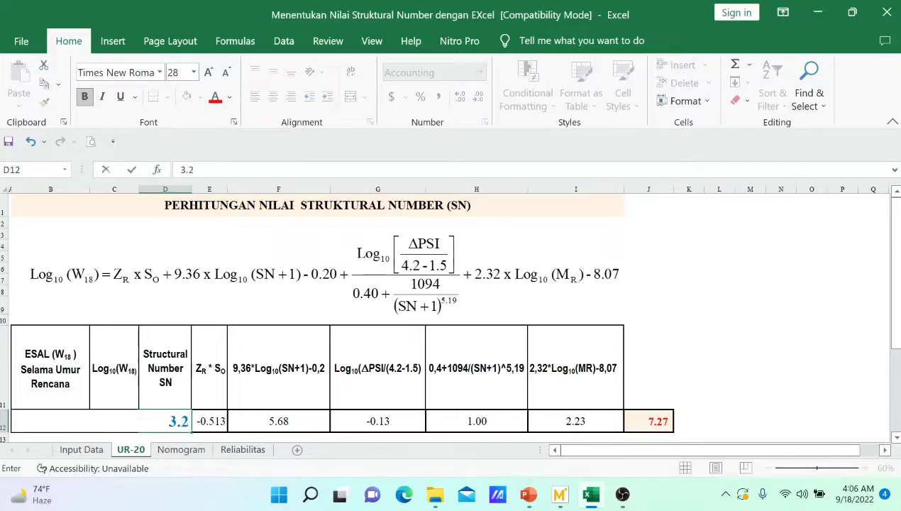
left_click(324, 274)
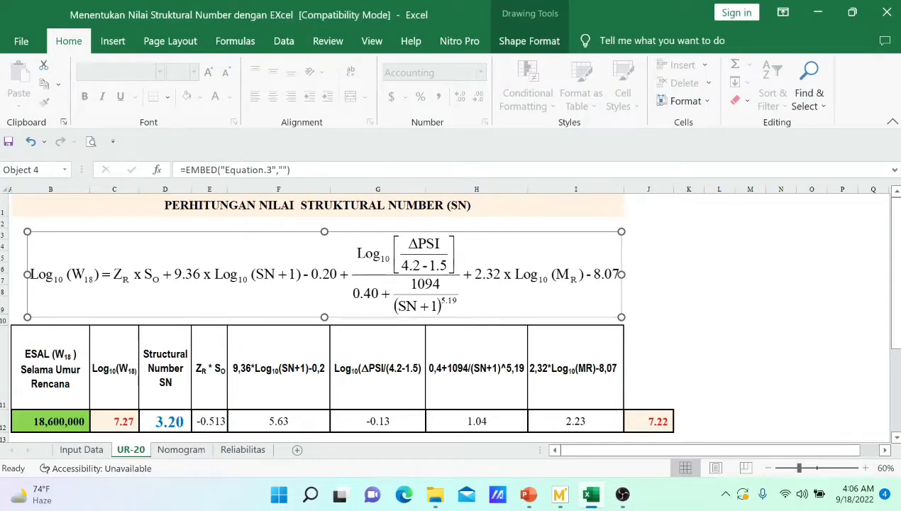
left_click(165, 422)
type("3.25")
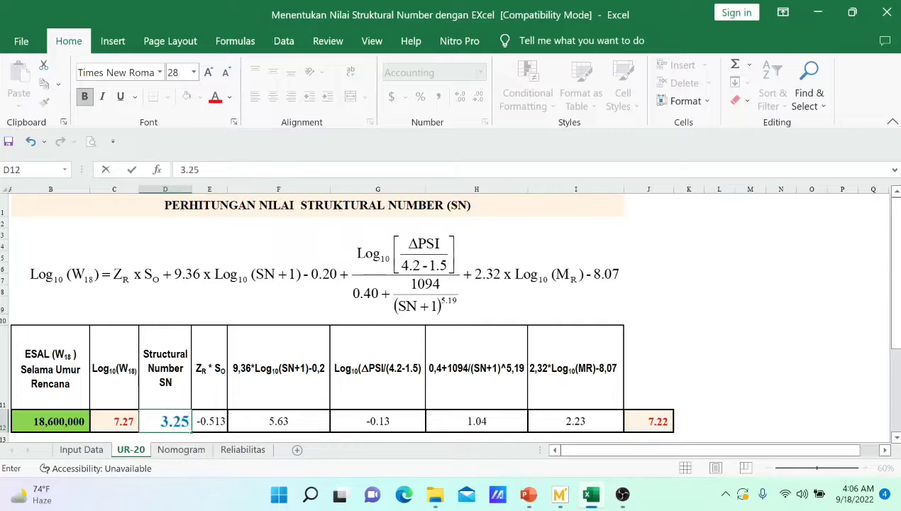
left_click(278, 367)
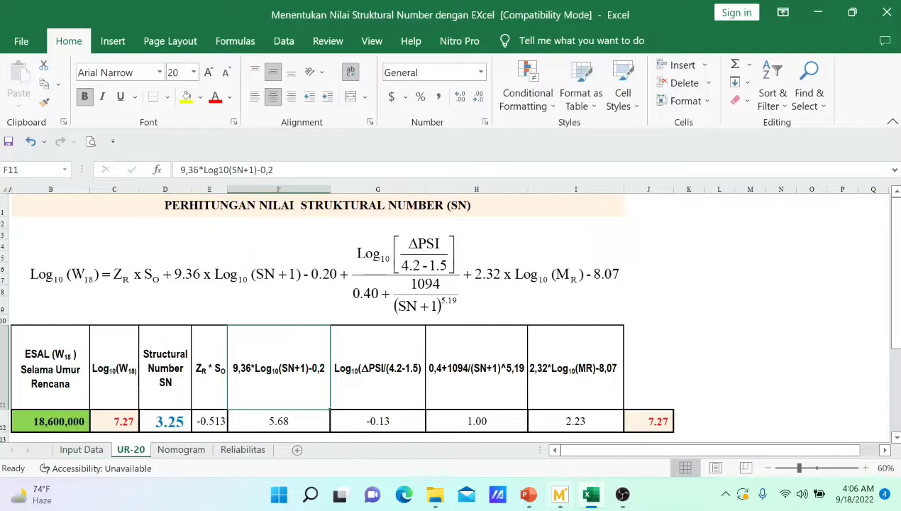
- Switch to Mathcad and review the solved SN result together with the W18, So and ΔPsi definitions
left_click(559, 493)
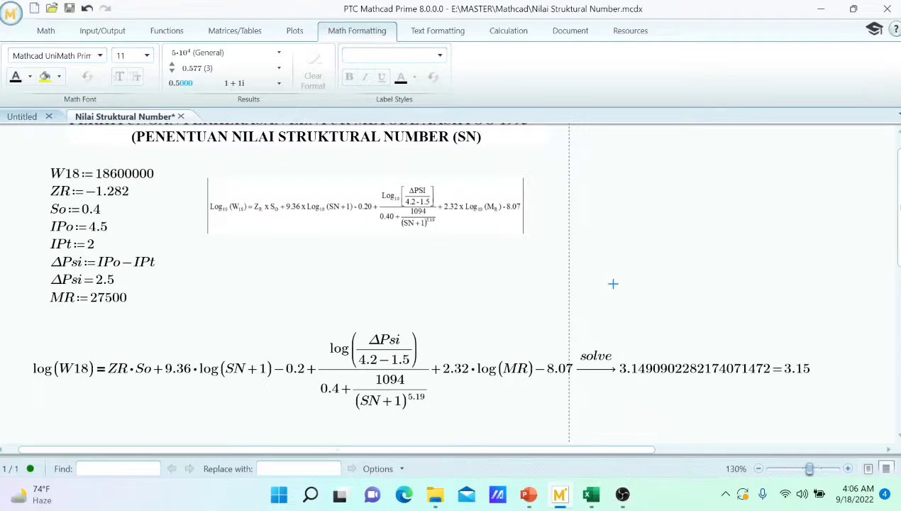
left_click(794, 369)
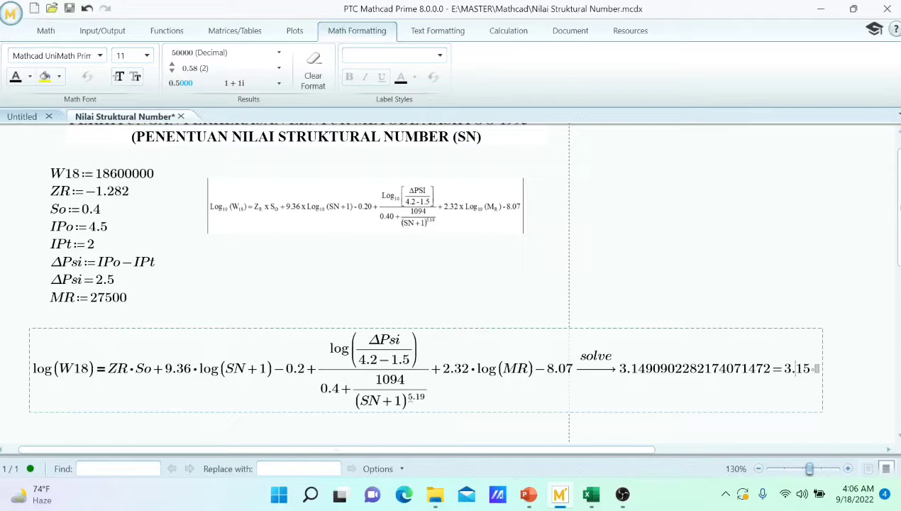
left_click(80, 174)
left_click(81, 210)
left_click(97, 261)
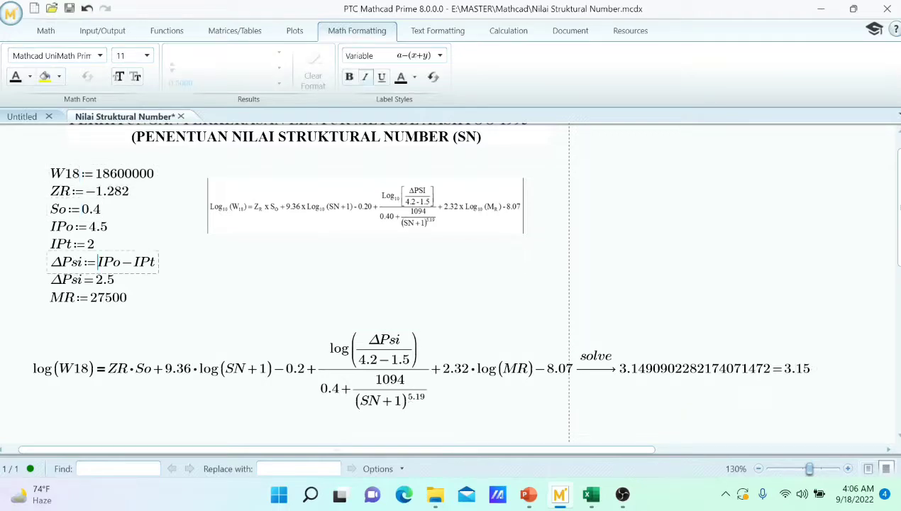
- Set the MR definition to 30000 so that the SN equation is solved again
left_click(112, 298)
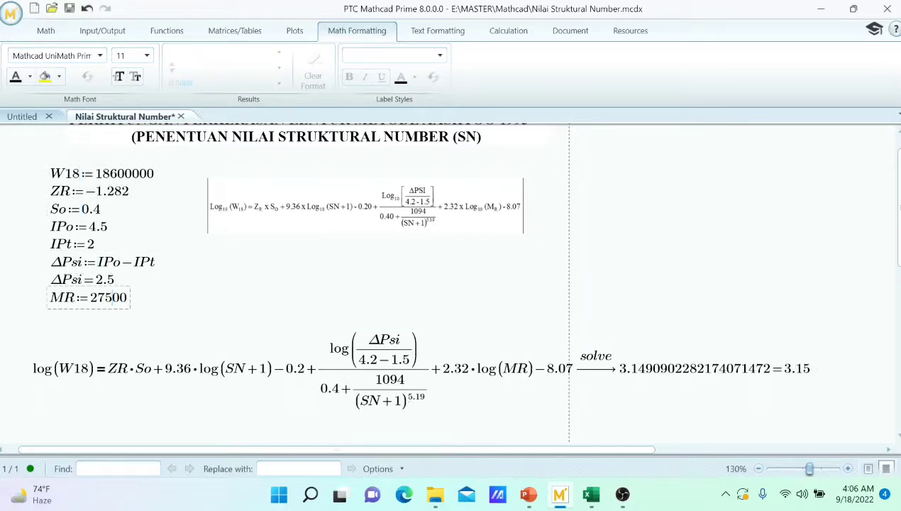
left_click(127, 298)
key("BackSpace")
key("BackSpace")
key("BackSpace")
type("300")
left_click(205, 319)
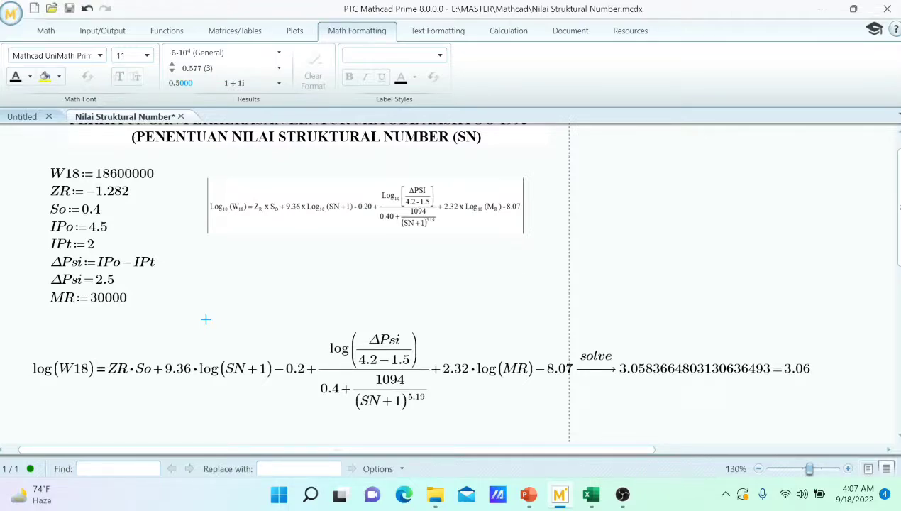
- Change the font of the entire two-line worksheet title to Technic
scroll(461, 284, "up", 1)
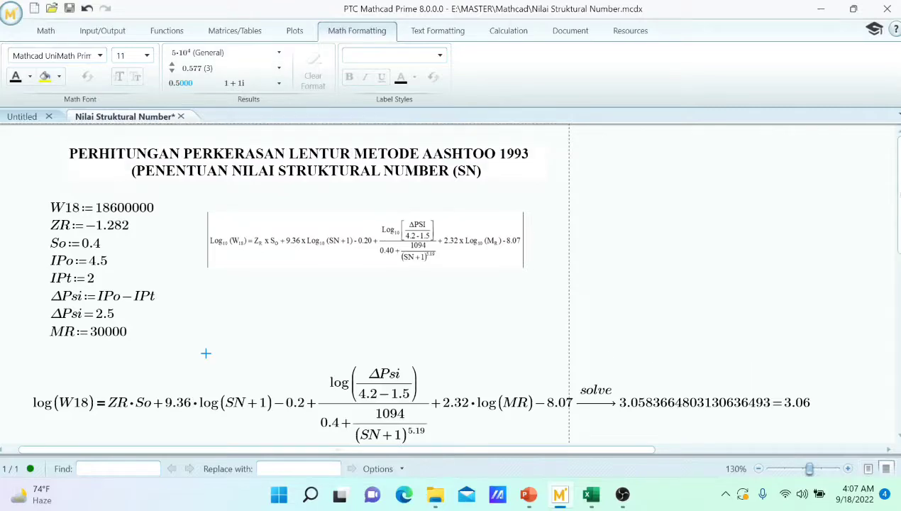
left_click(285, 171)
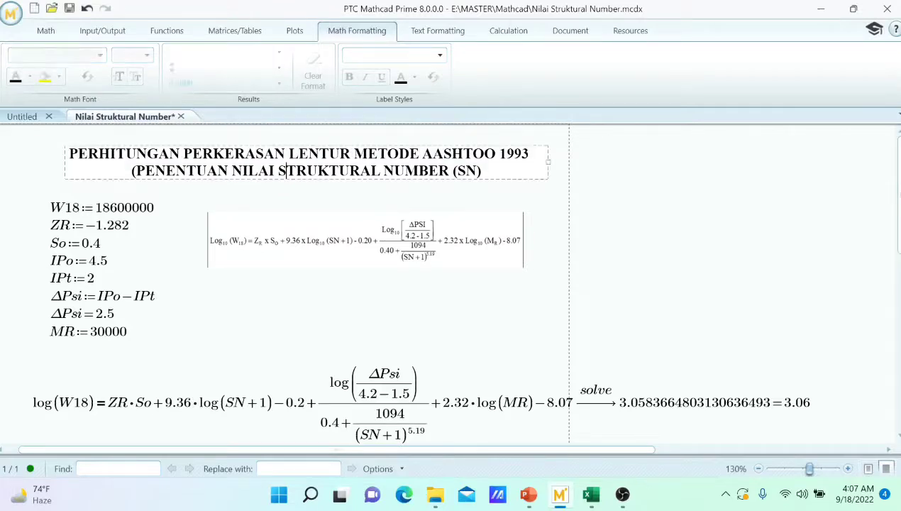
left_click(285, 179)
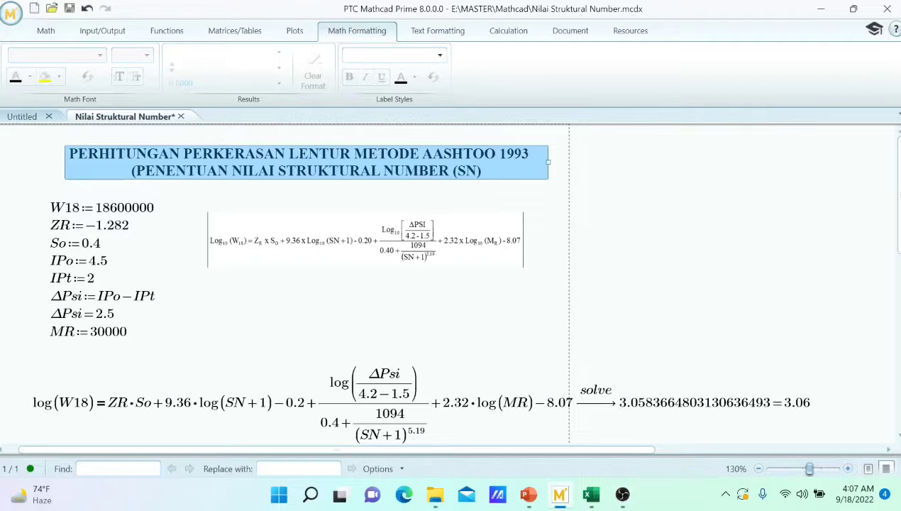
left_click(437, 31)
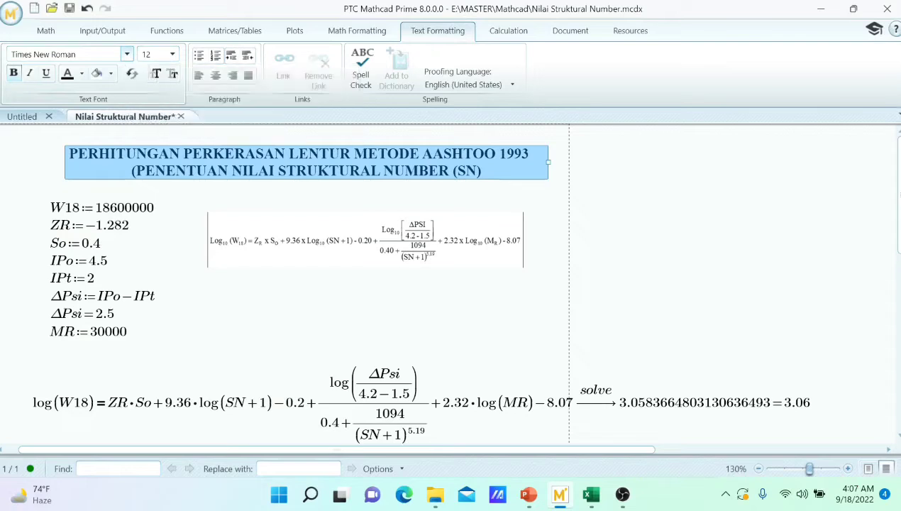
left_click(127, 54)
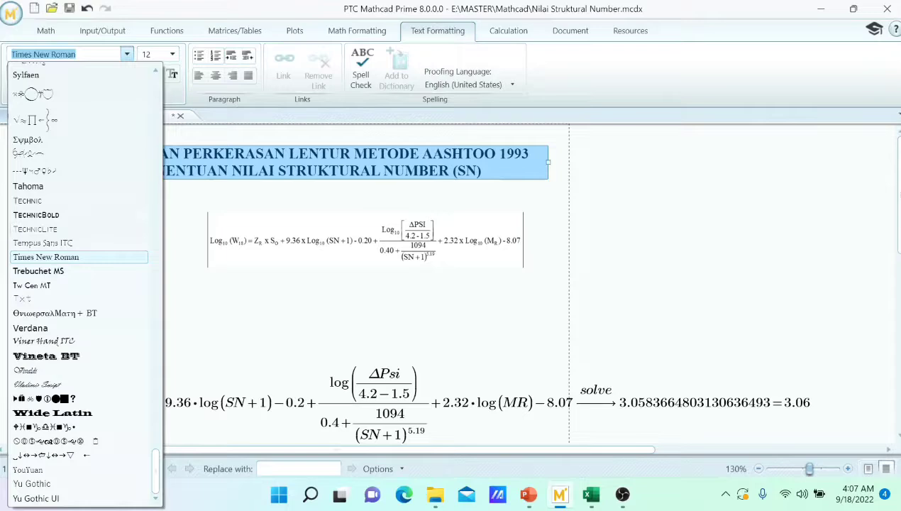
left_click(43, 200)
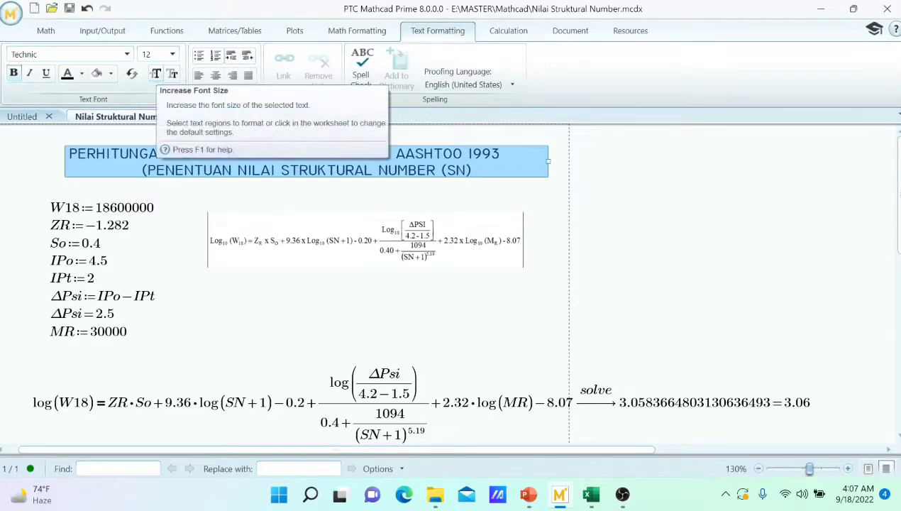
- Try font size 14 for the whole worksheet title and settle on size 13
left_click(155, 74)
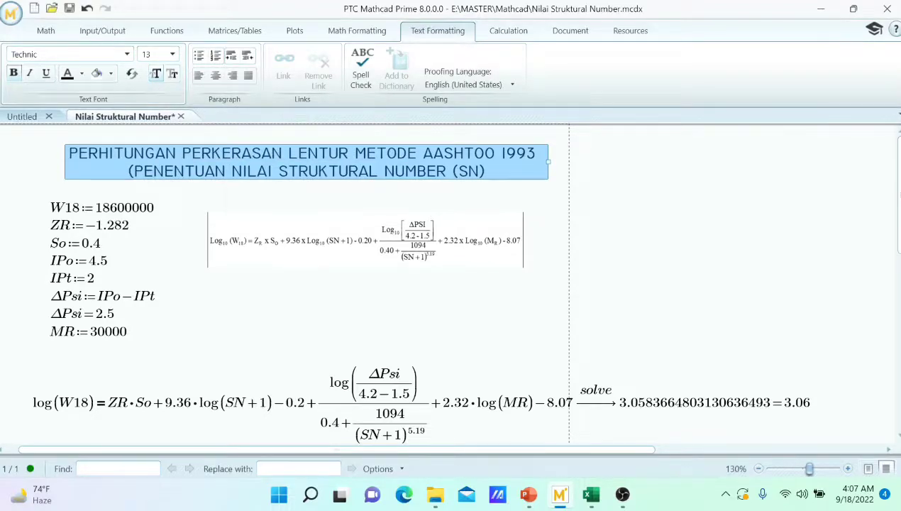
left_click(155, 74)
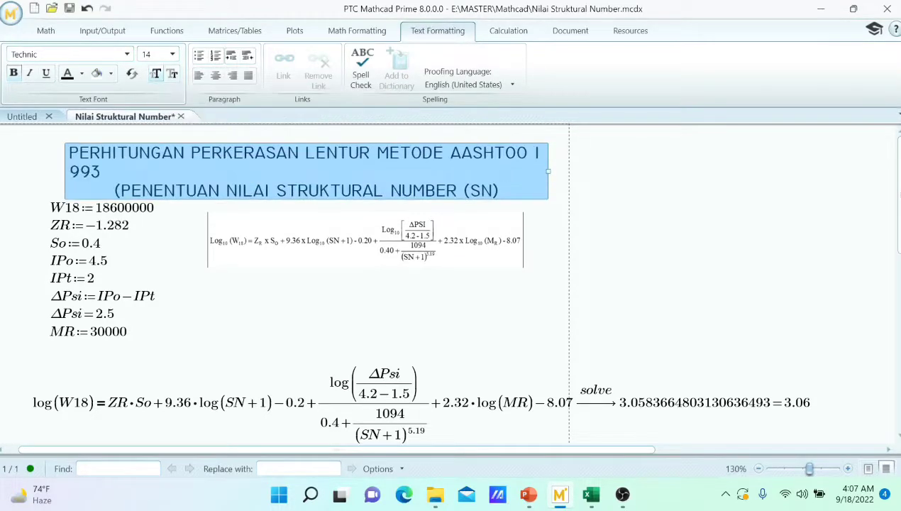
left_click(172, 74)
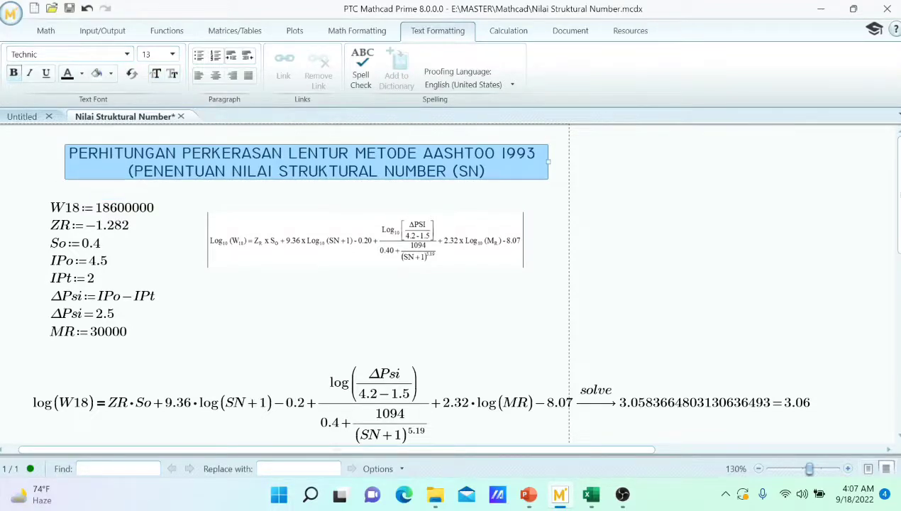
left_click(365, 241)
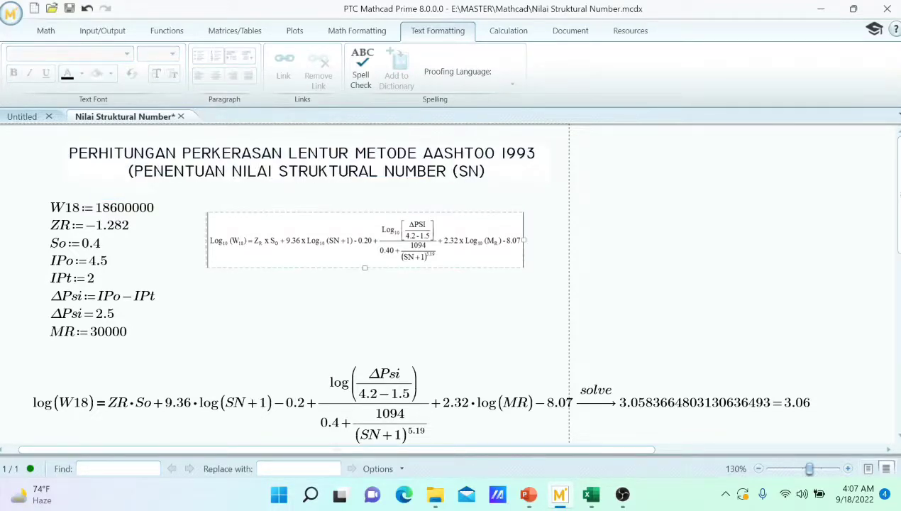
- Try enlarging the title word PERKERASAN to font size 19 and bring it back to 13
left_click(220, 152)
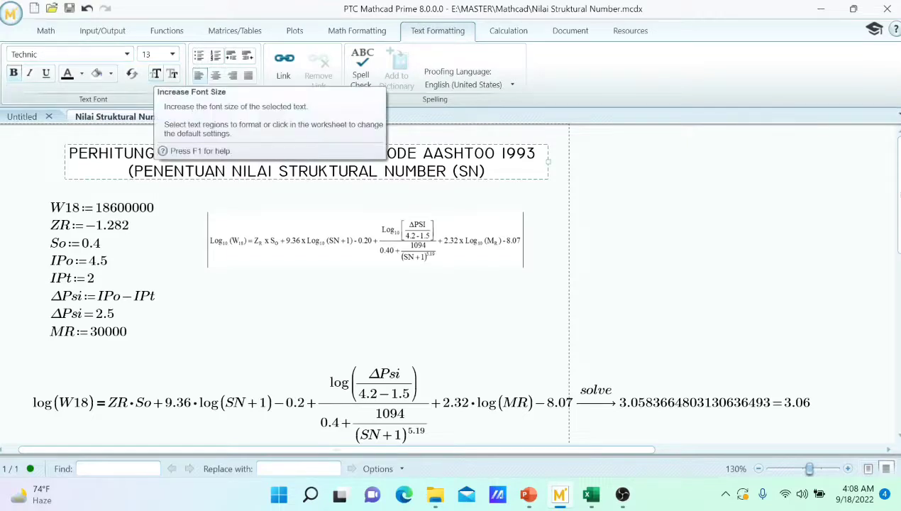
left_click(155, 74)
left_click(155, 74)
left_click(156, 74)
left_click(156, 74)
left_click(156, 74)
left_click(155, 74)
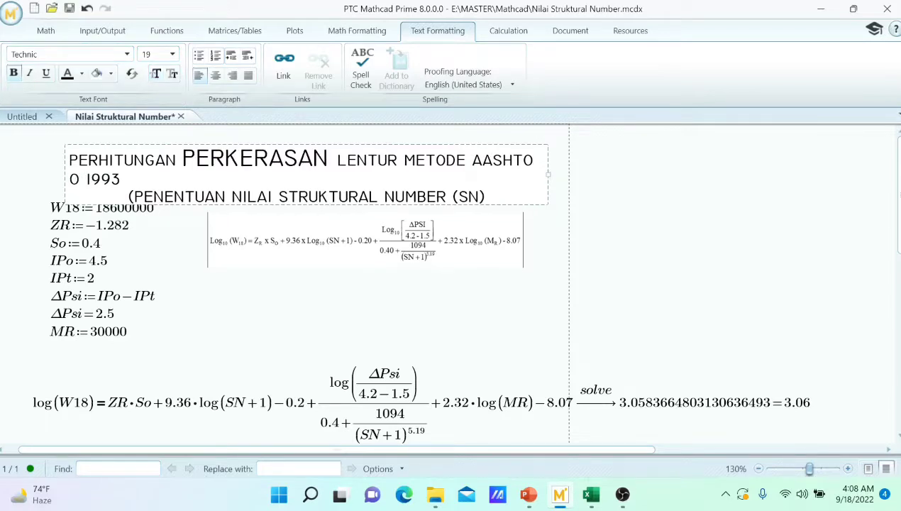
left_click(172, 74)
left_click(173, 73)
left_click(173, 74)
left_click(172, 74)
left_click(172, 74)
left_click(172, 74)
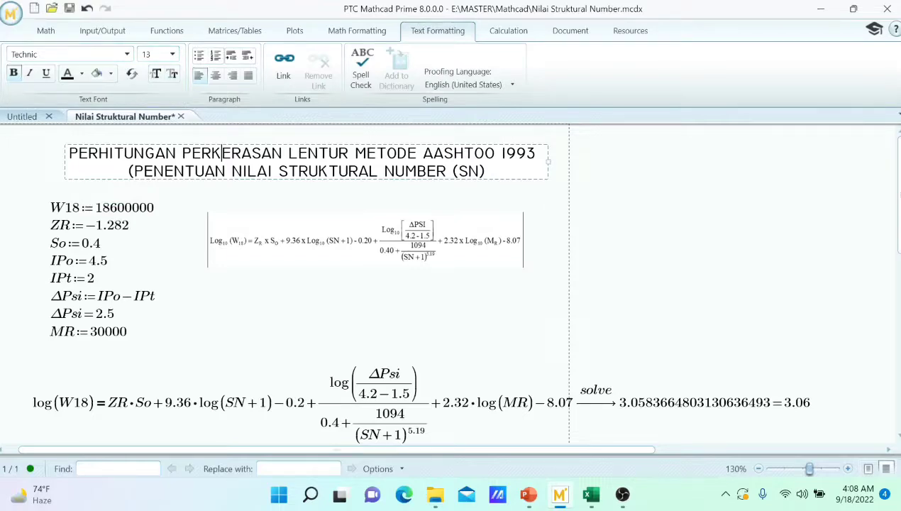
- Italicize the whole text of the two-line worksheet title
left_click(224, 171)
key("ctrl+a")
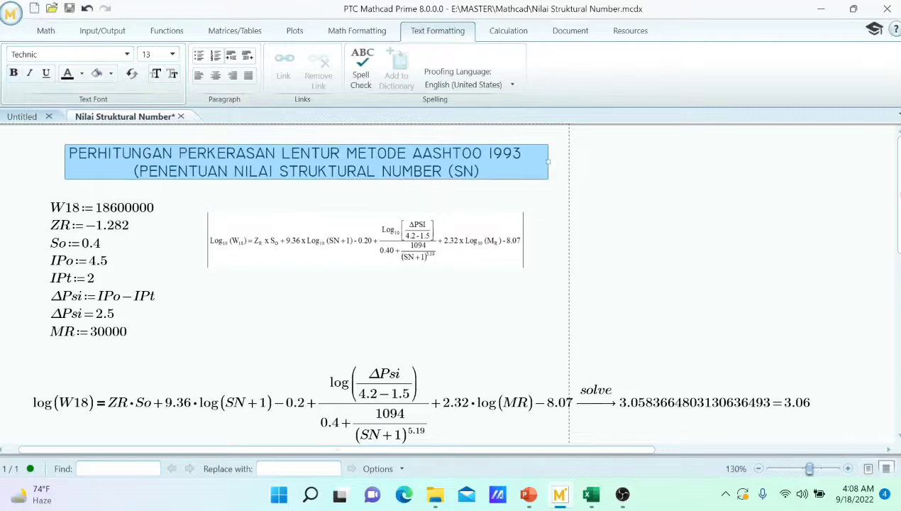
left_click(29, 74)
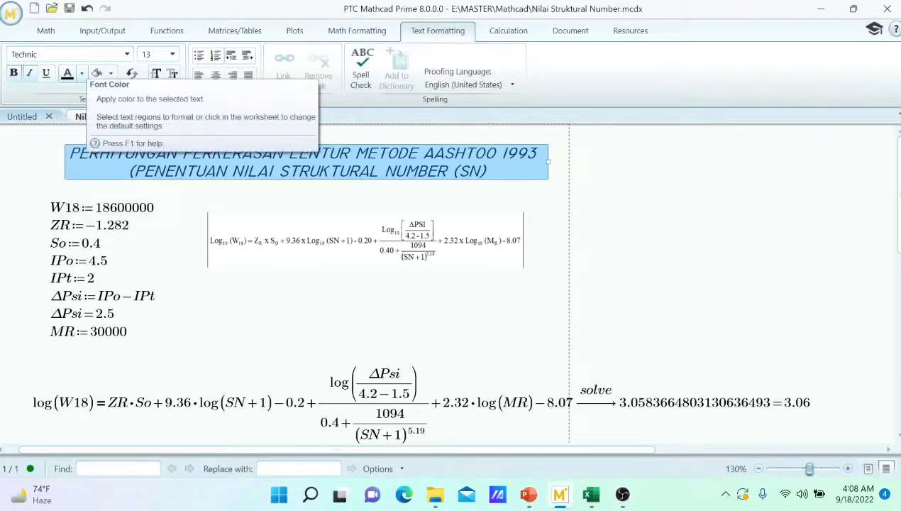
left_click(82, 74)
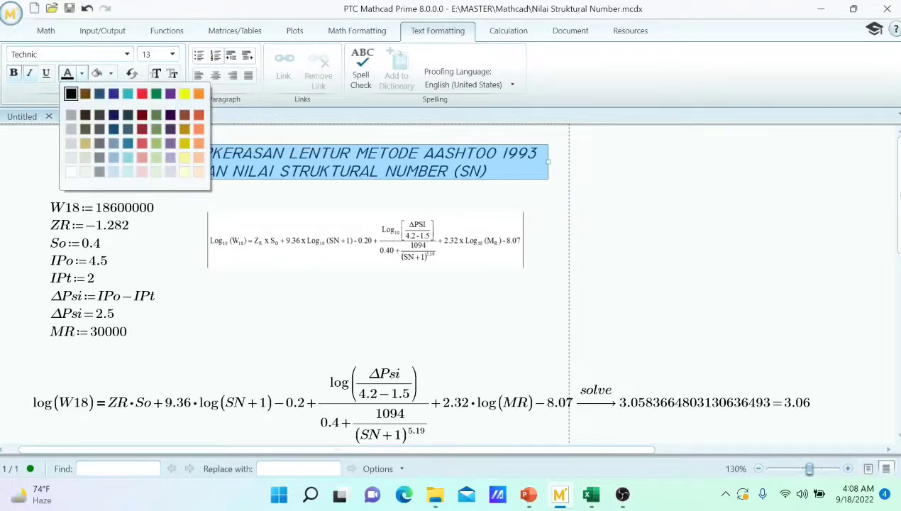
left_click(71, 94)
left_click(630, 212)
- Color the text of the entire worksheet title red
left_click(402, 154)
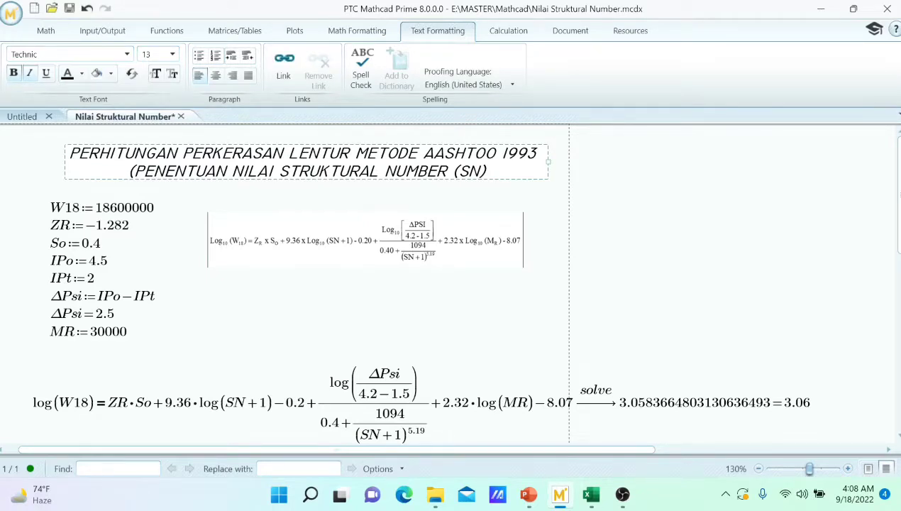
key("ctrl+a")
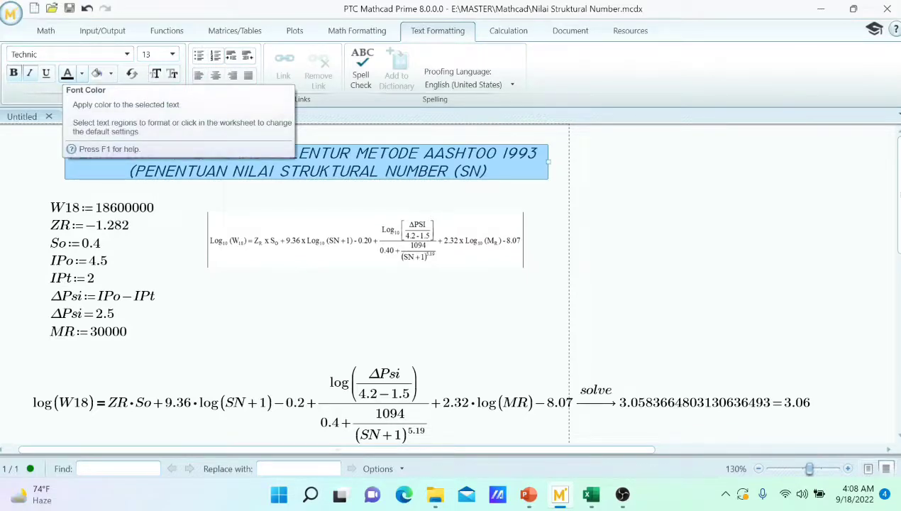
left_click(81, 74)
left_click(81, 73)
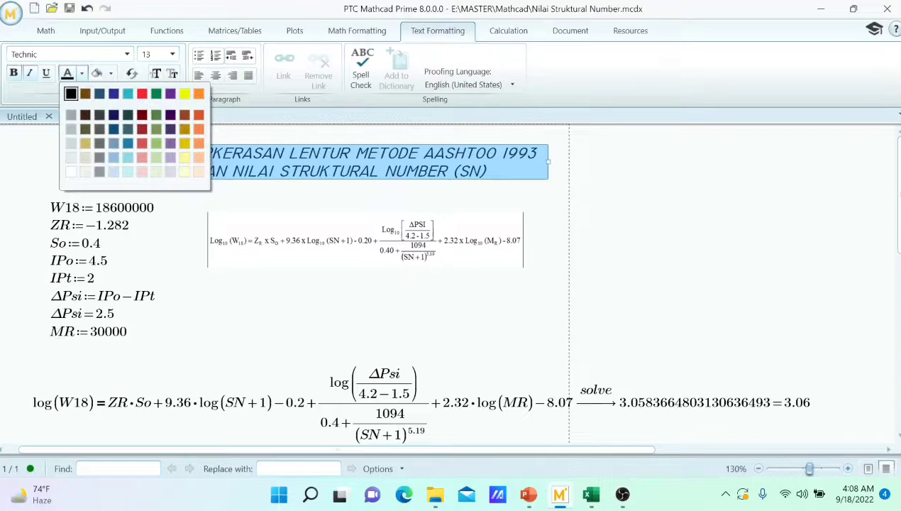
left_click(142, 94)
left_click(365, 241)
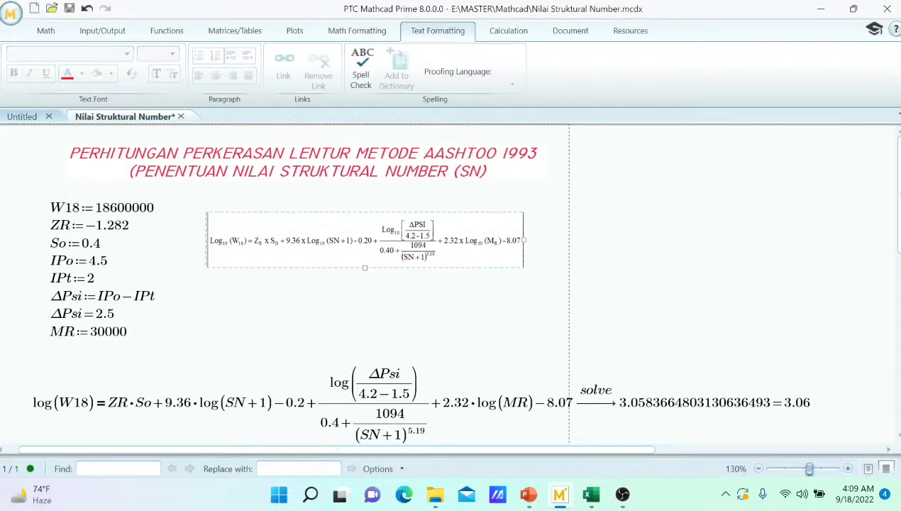
- Give the whole worksheet title a light green text background
left_click(299, 170)
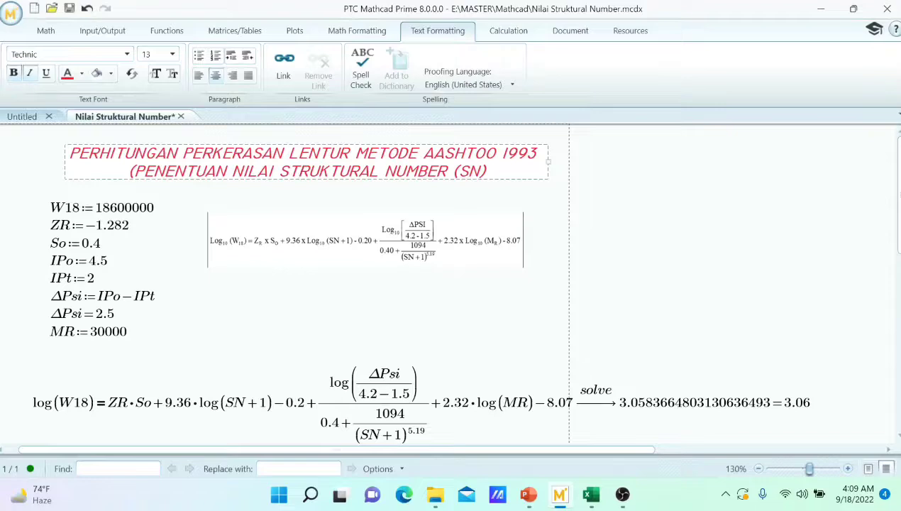
key("ctrl+a")
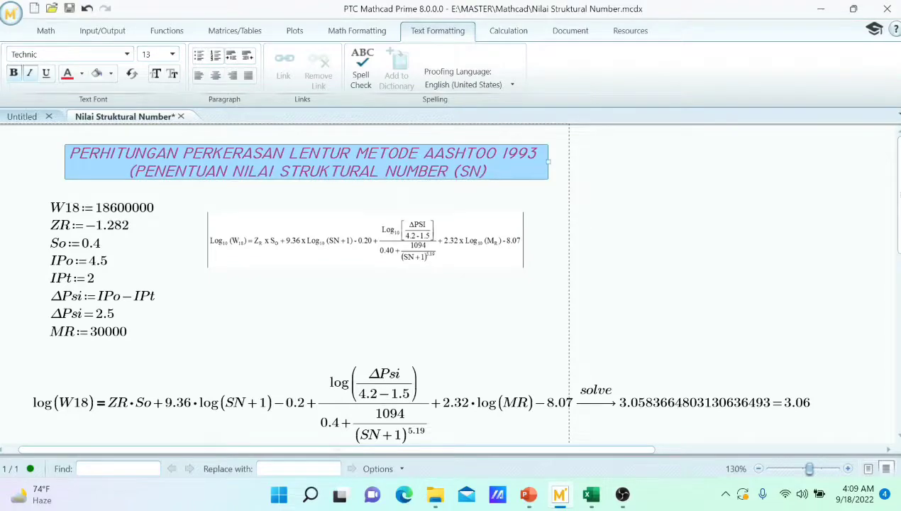
left_click(111, 73)
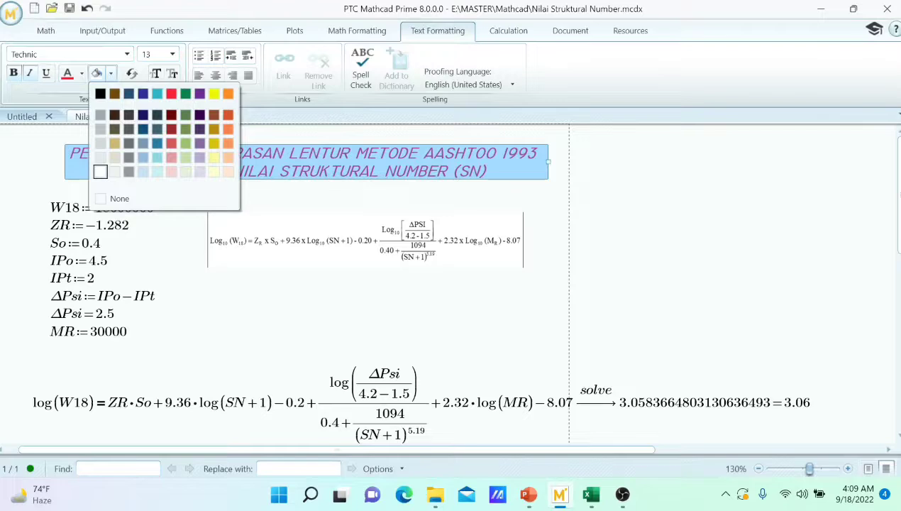
left_click(185, 157)
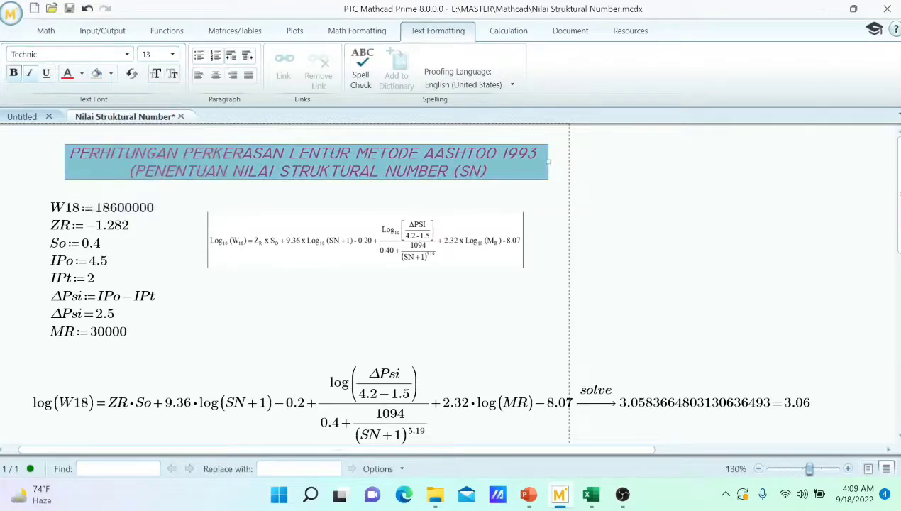
left_click(365, 242)
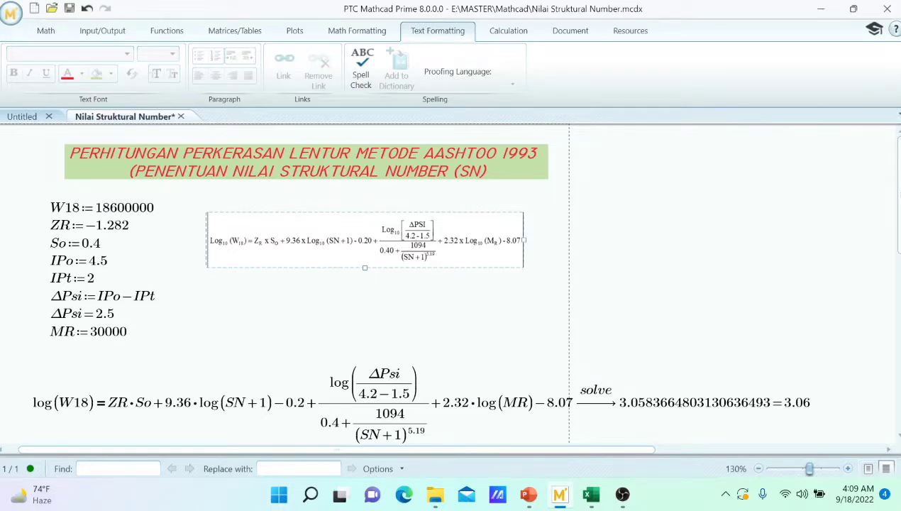
left_click(328, 170)
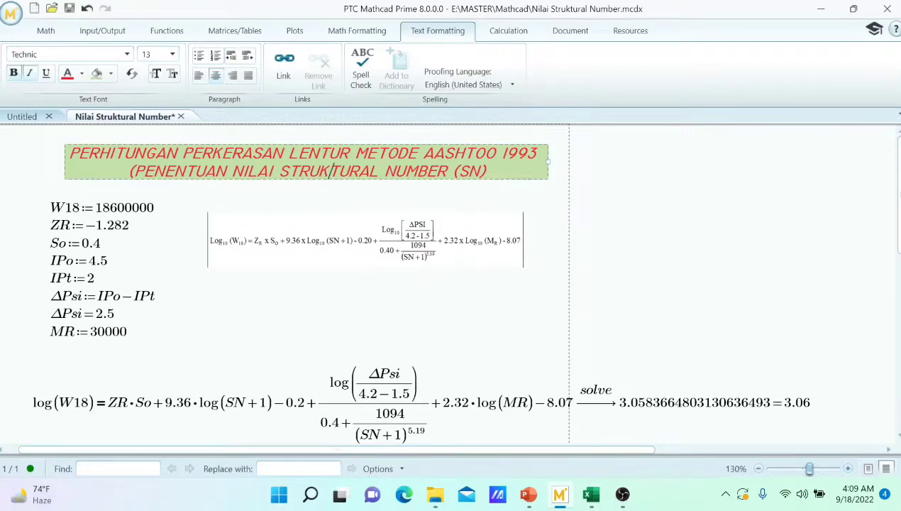
- Set the display precision of the numeric result of the SN solve equation to two decimal places, option 0.58 (2)
key("ctrl+a")
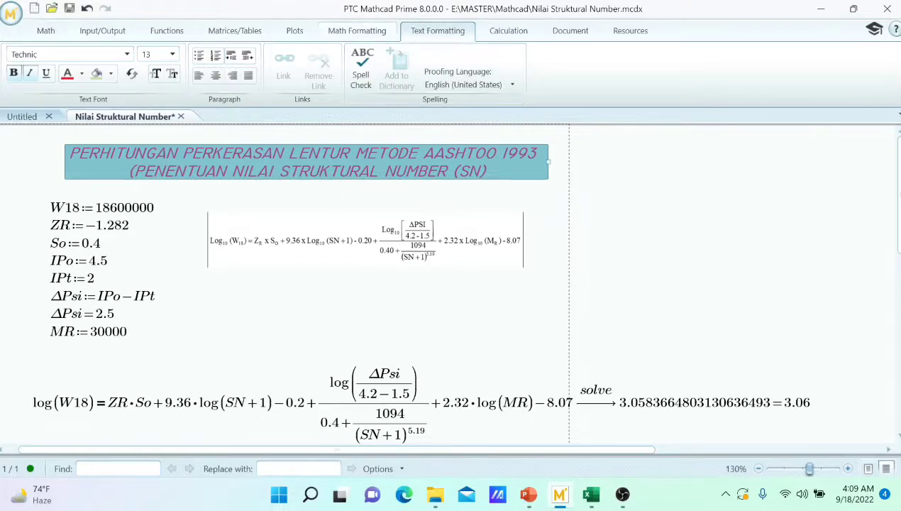
left_click(357, 31)
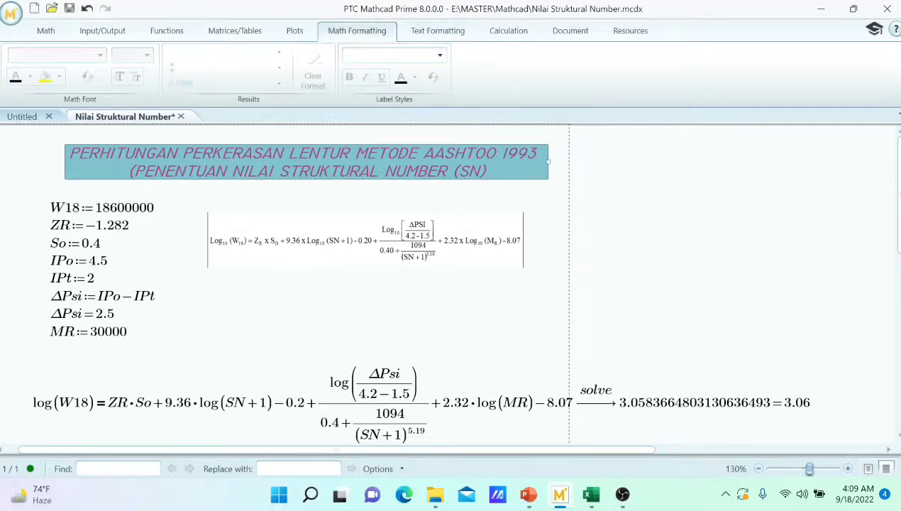
left_click(667, 403)
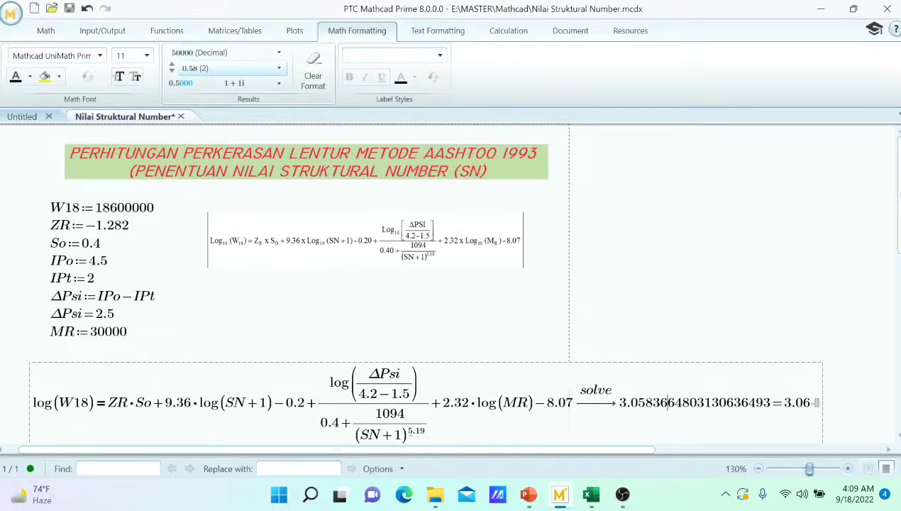
left_click(791, 402)
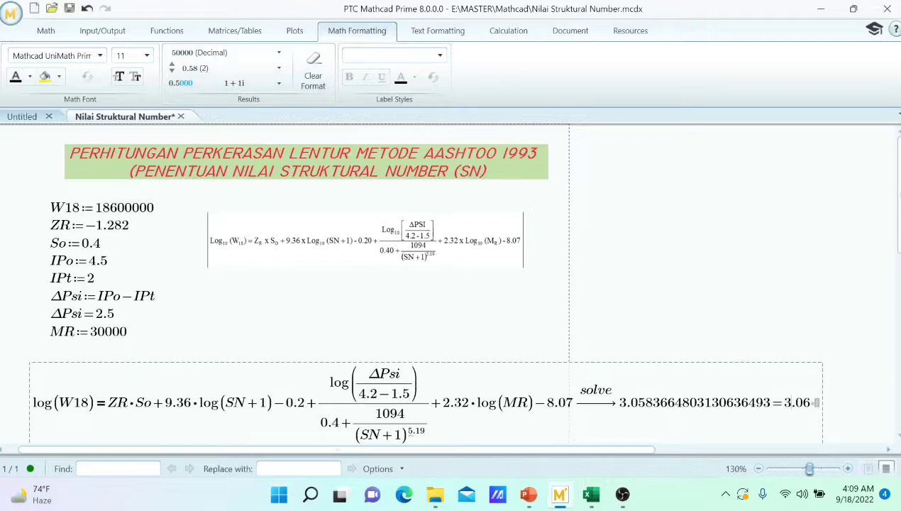
left_click(777, 403)
left_click(803, 402)
left_click(278, 68)
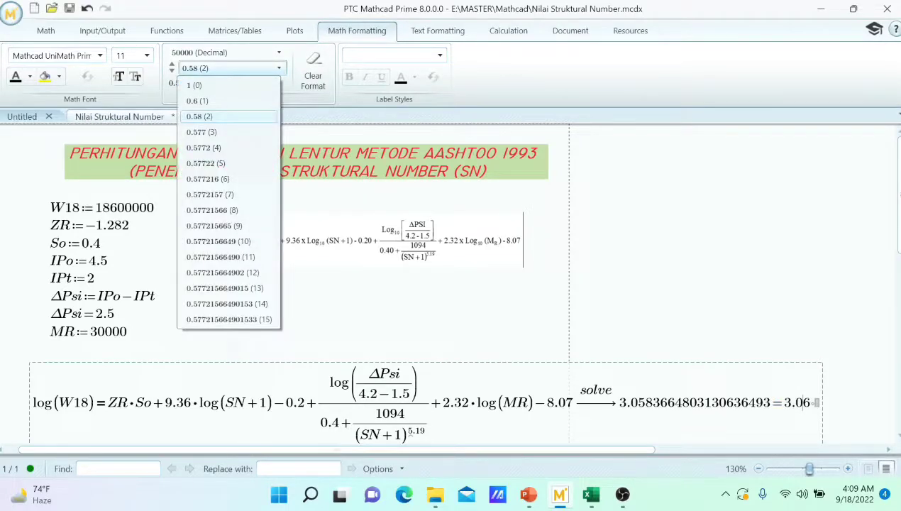
left_click(200, 116)
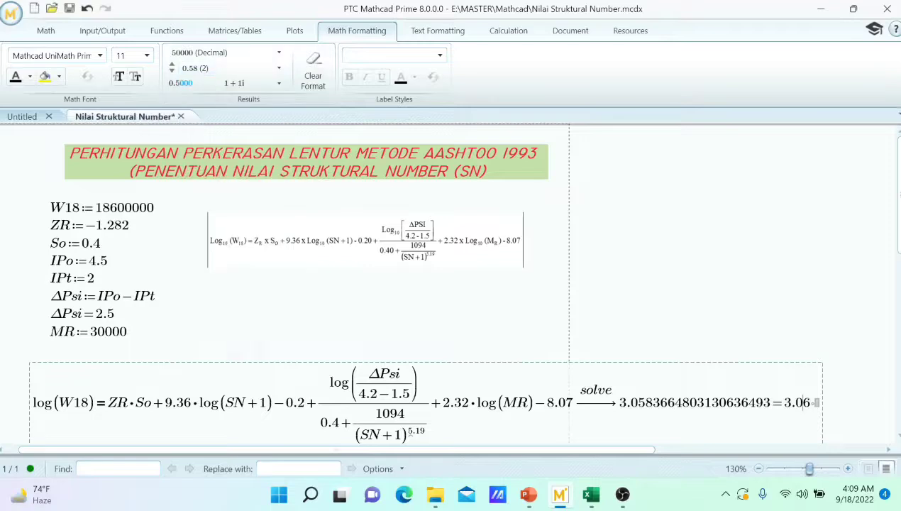